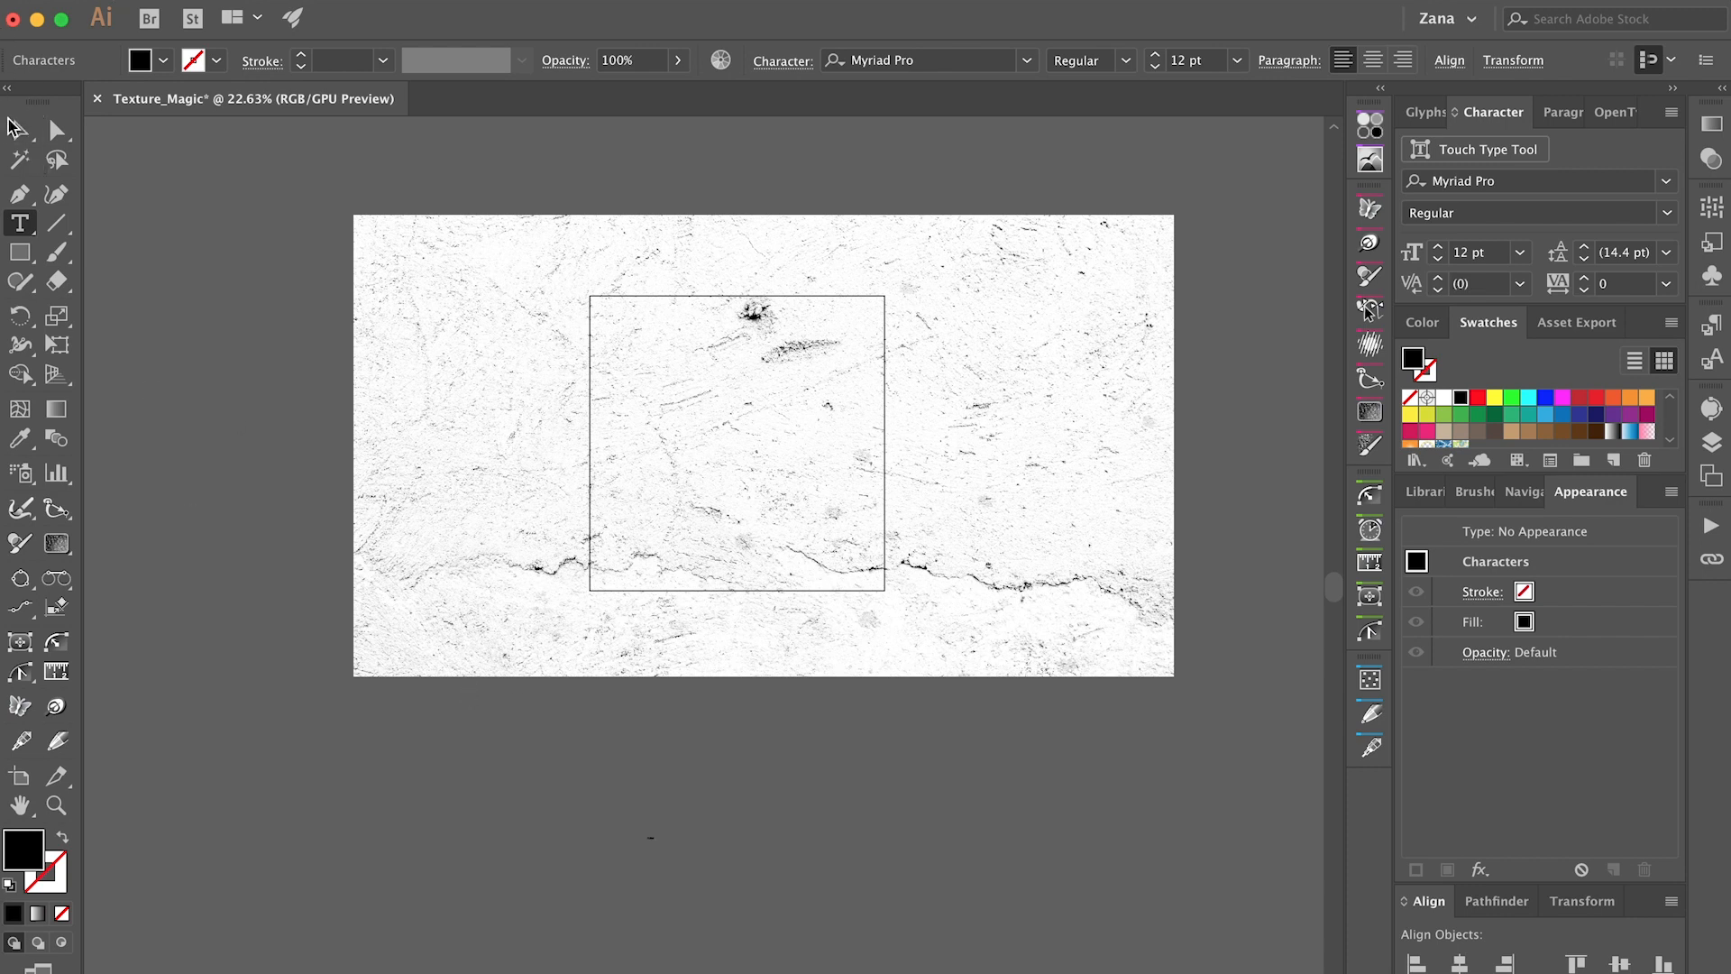
Enlarge the Joker text below the texture image to about 788 pt.
key("Escape")
left_click_drag(667, 840, 1025, 888)
left_click_drag(903, 826, 716, 802)
left_click_drag(831, 820, 1105, 817)
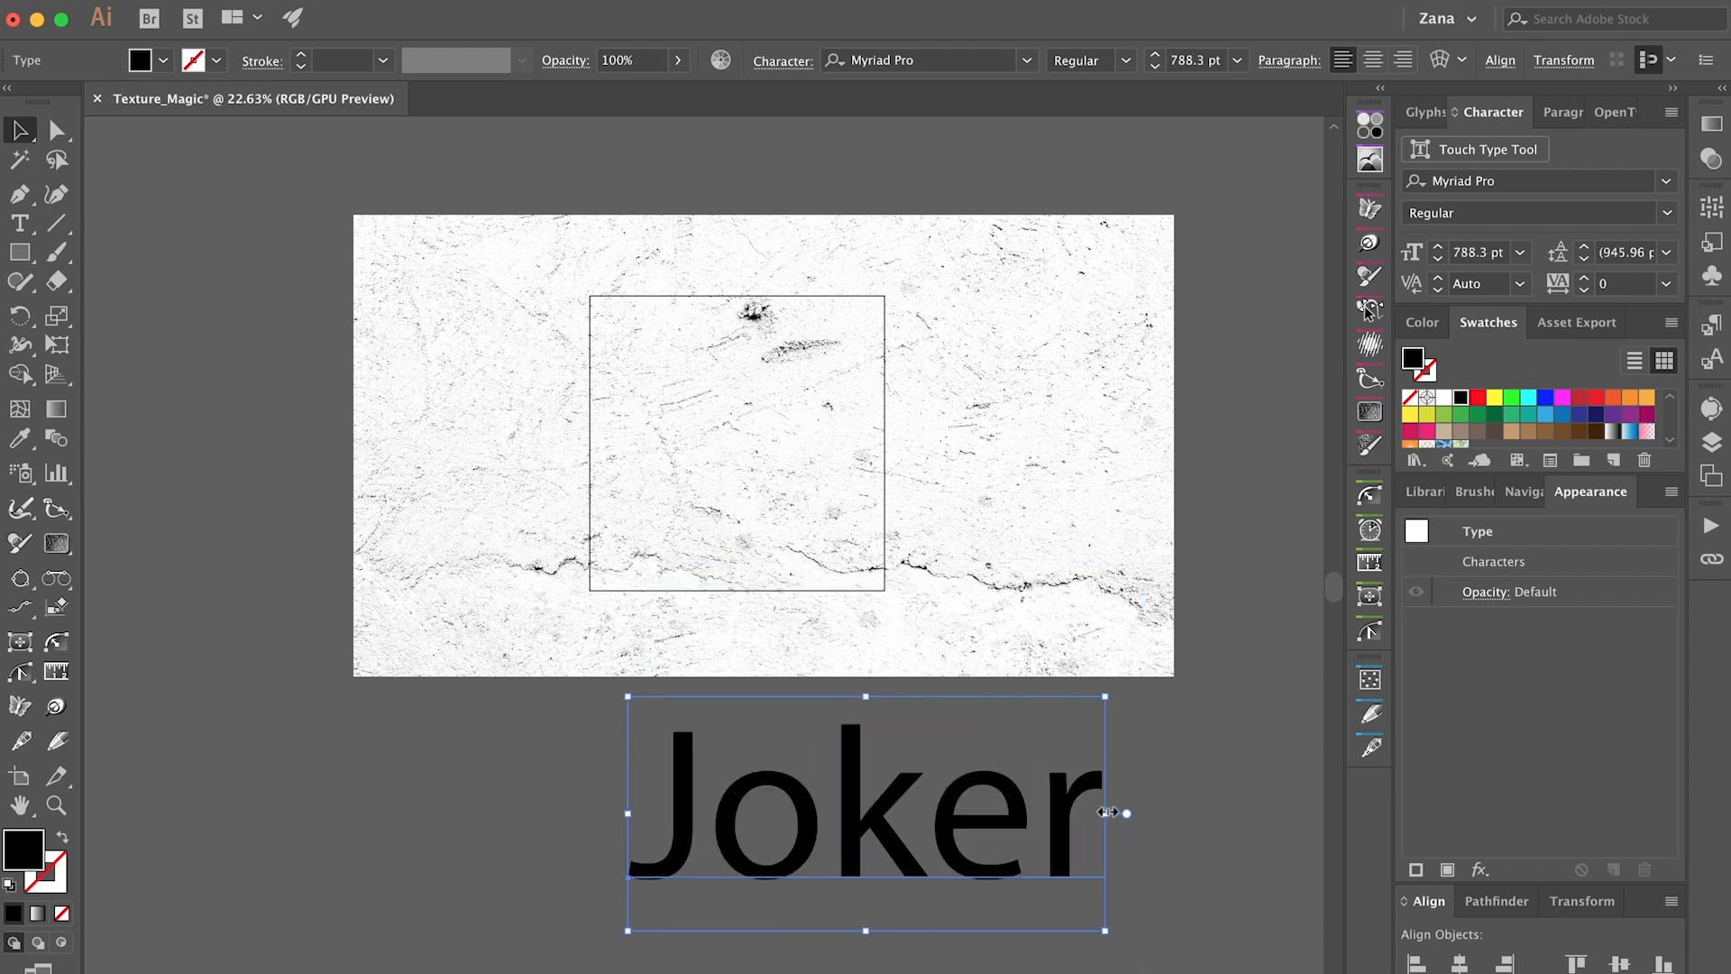
Set the Joker text's font to Suicide Squad Font.
left_click(1515, 180)
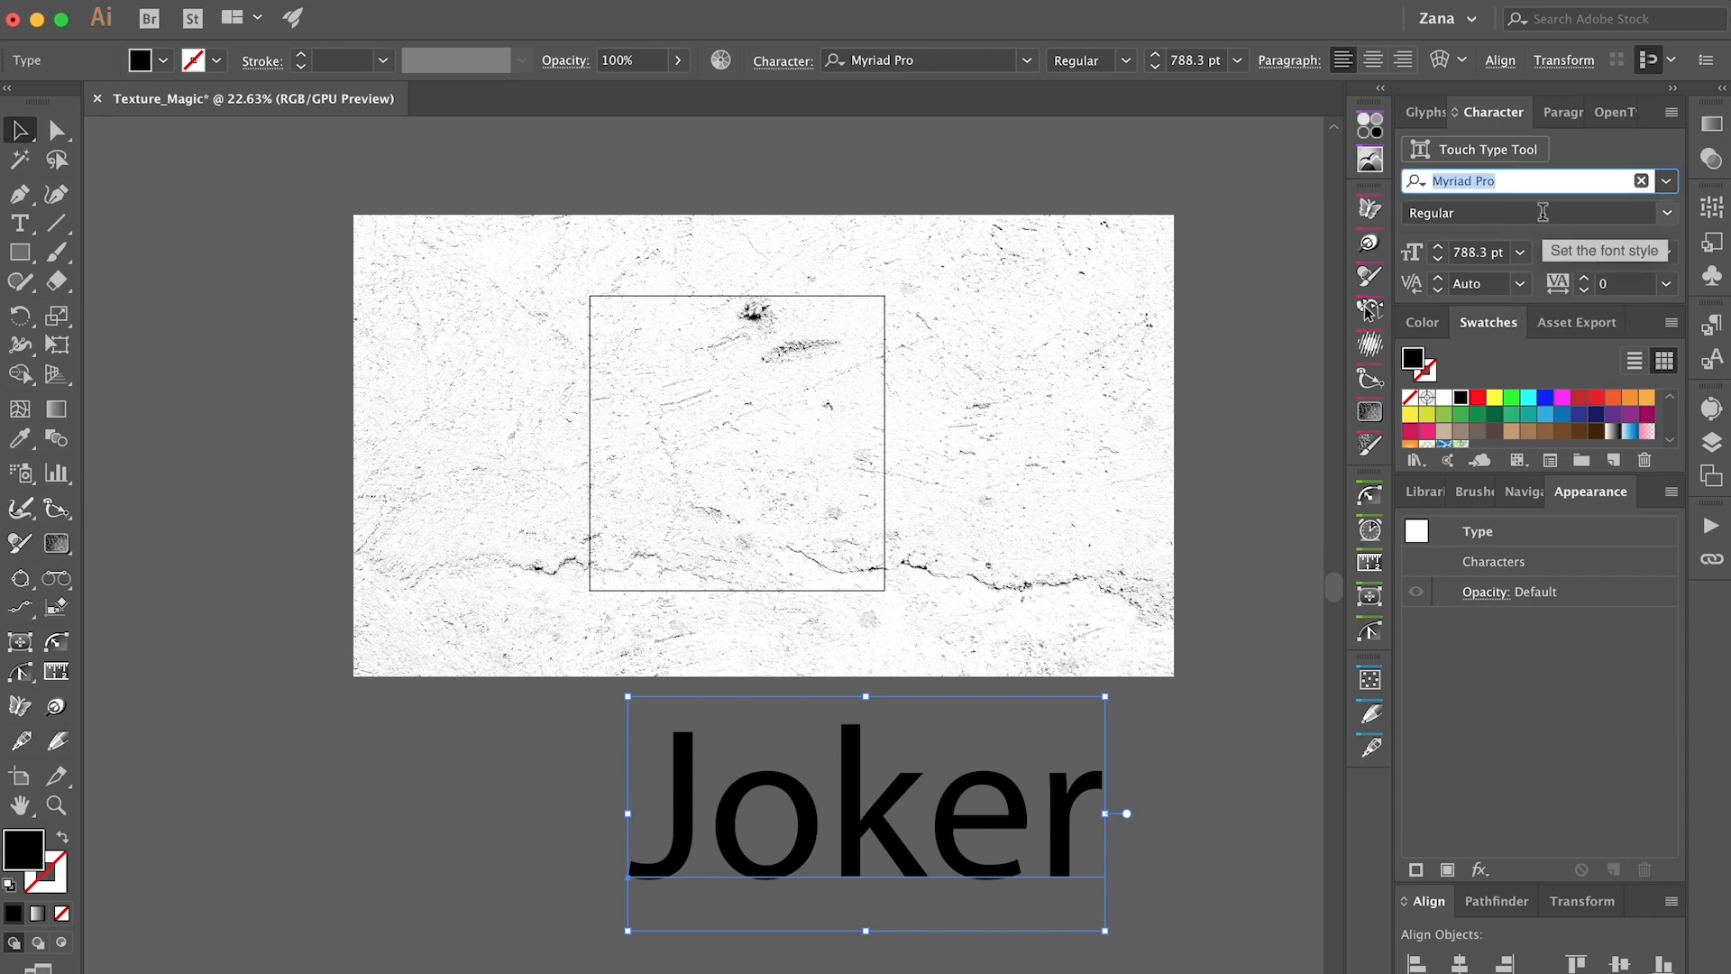
type("Su")
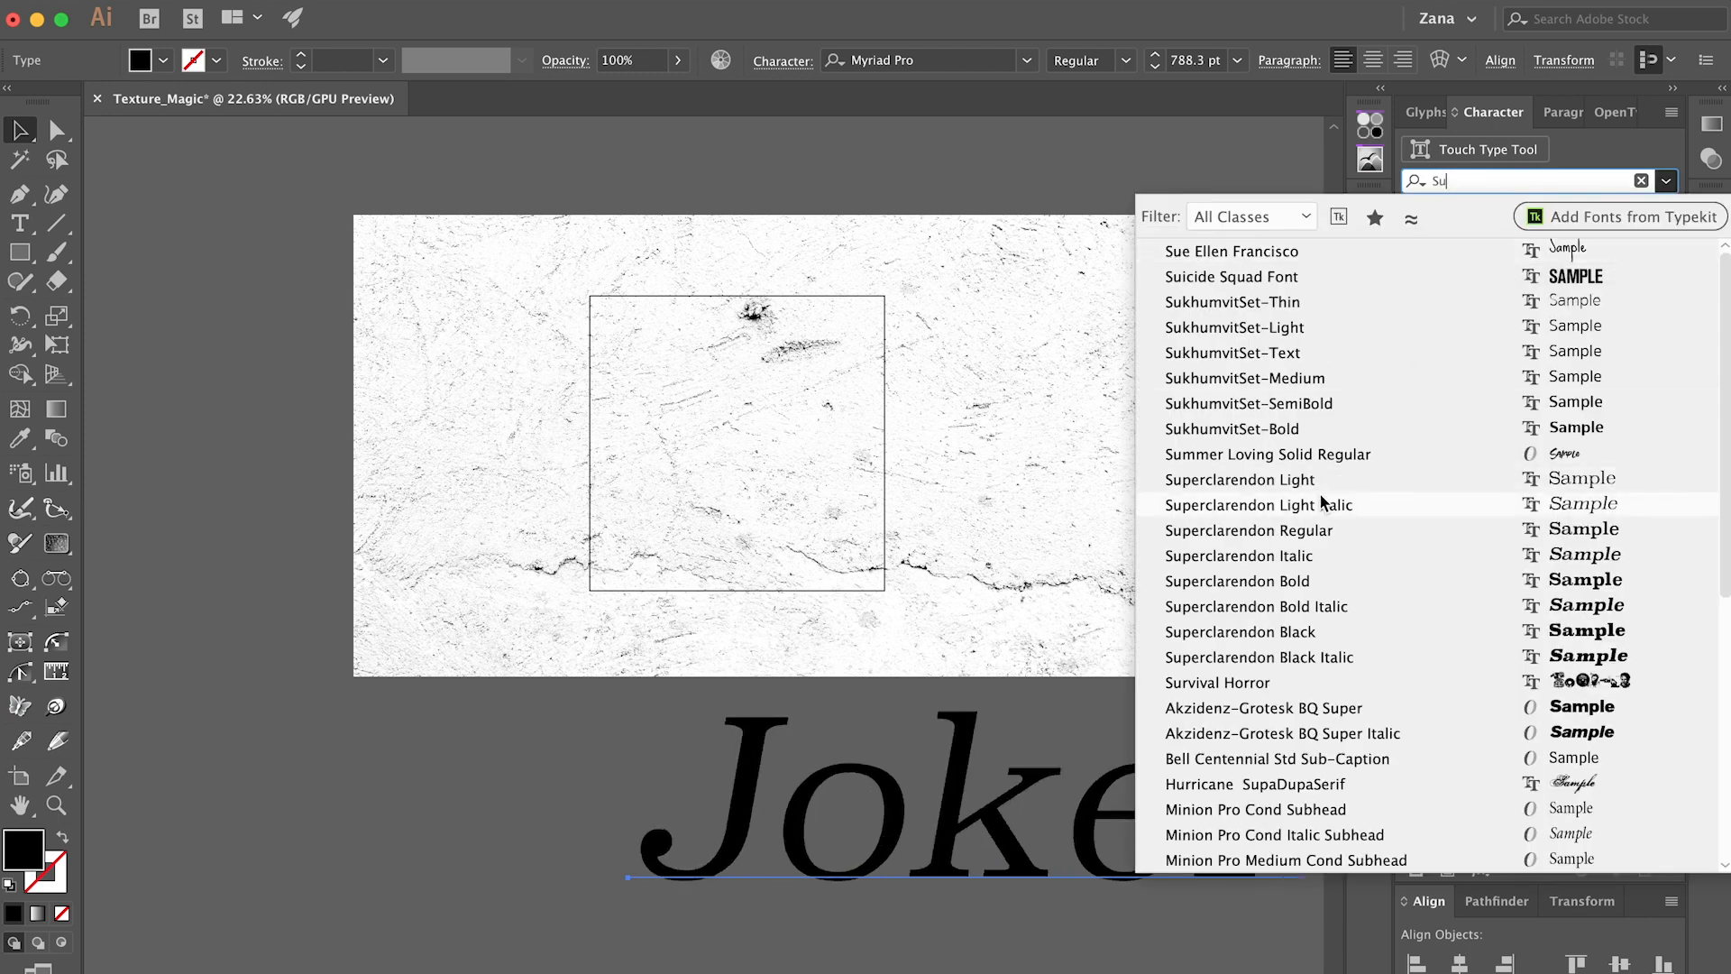
type("i")
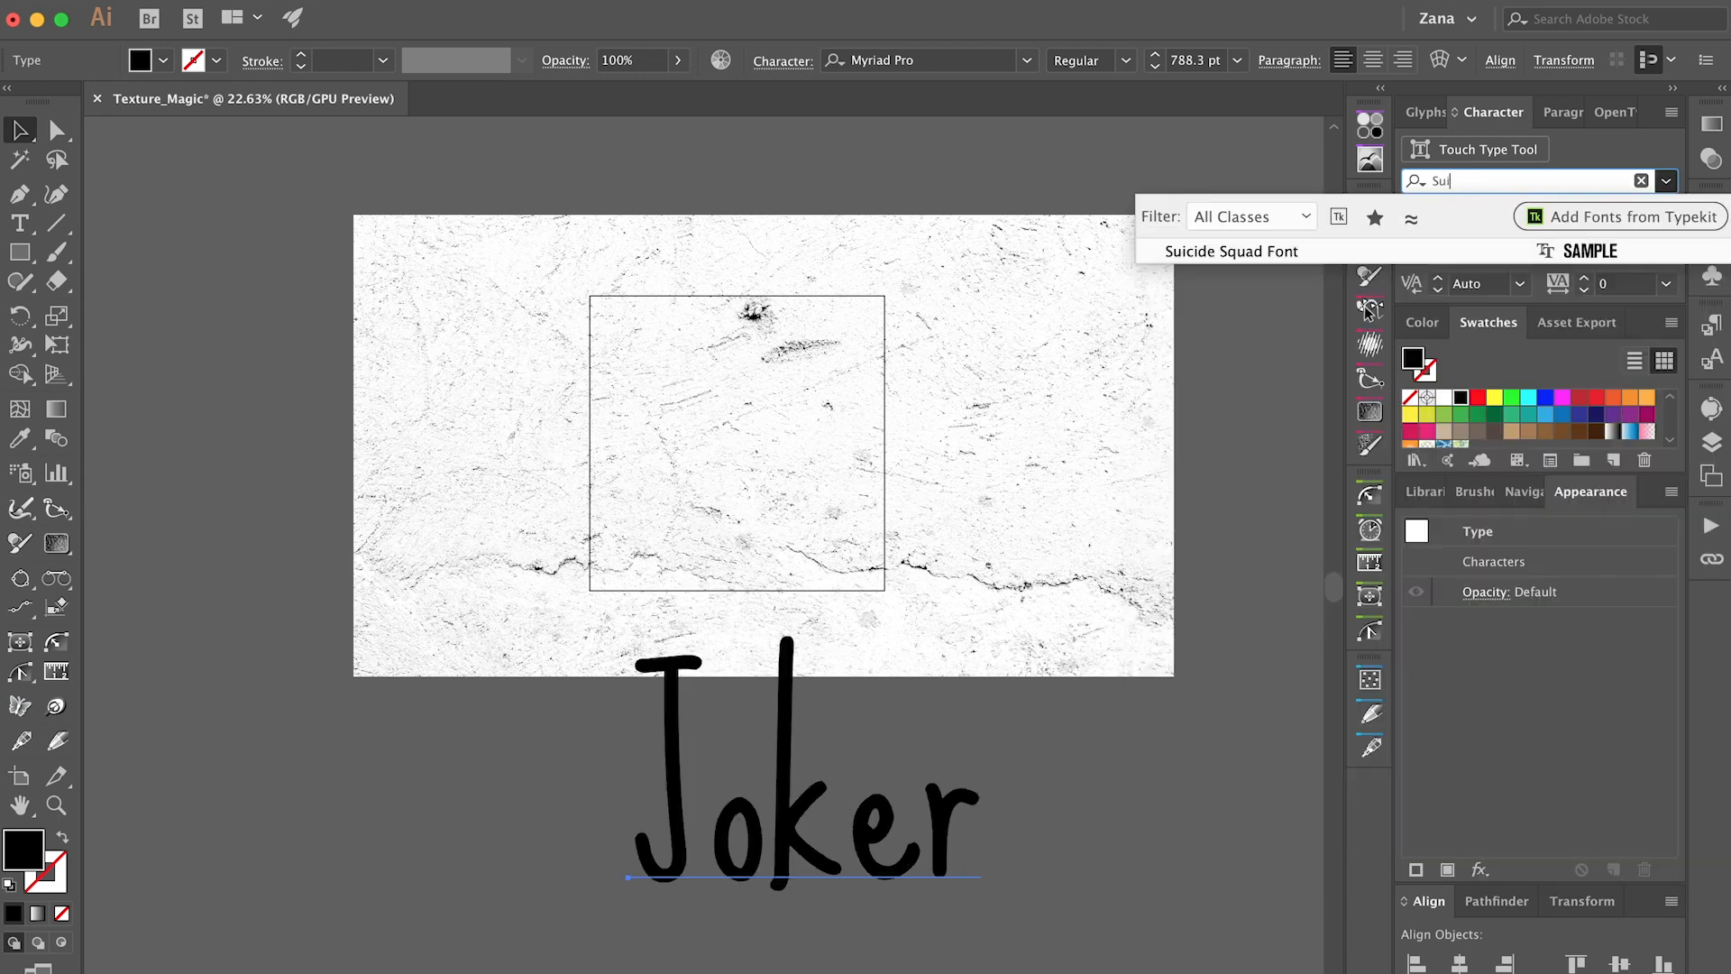
left_click(1261, 253)
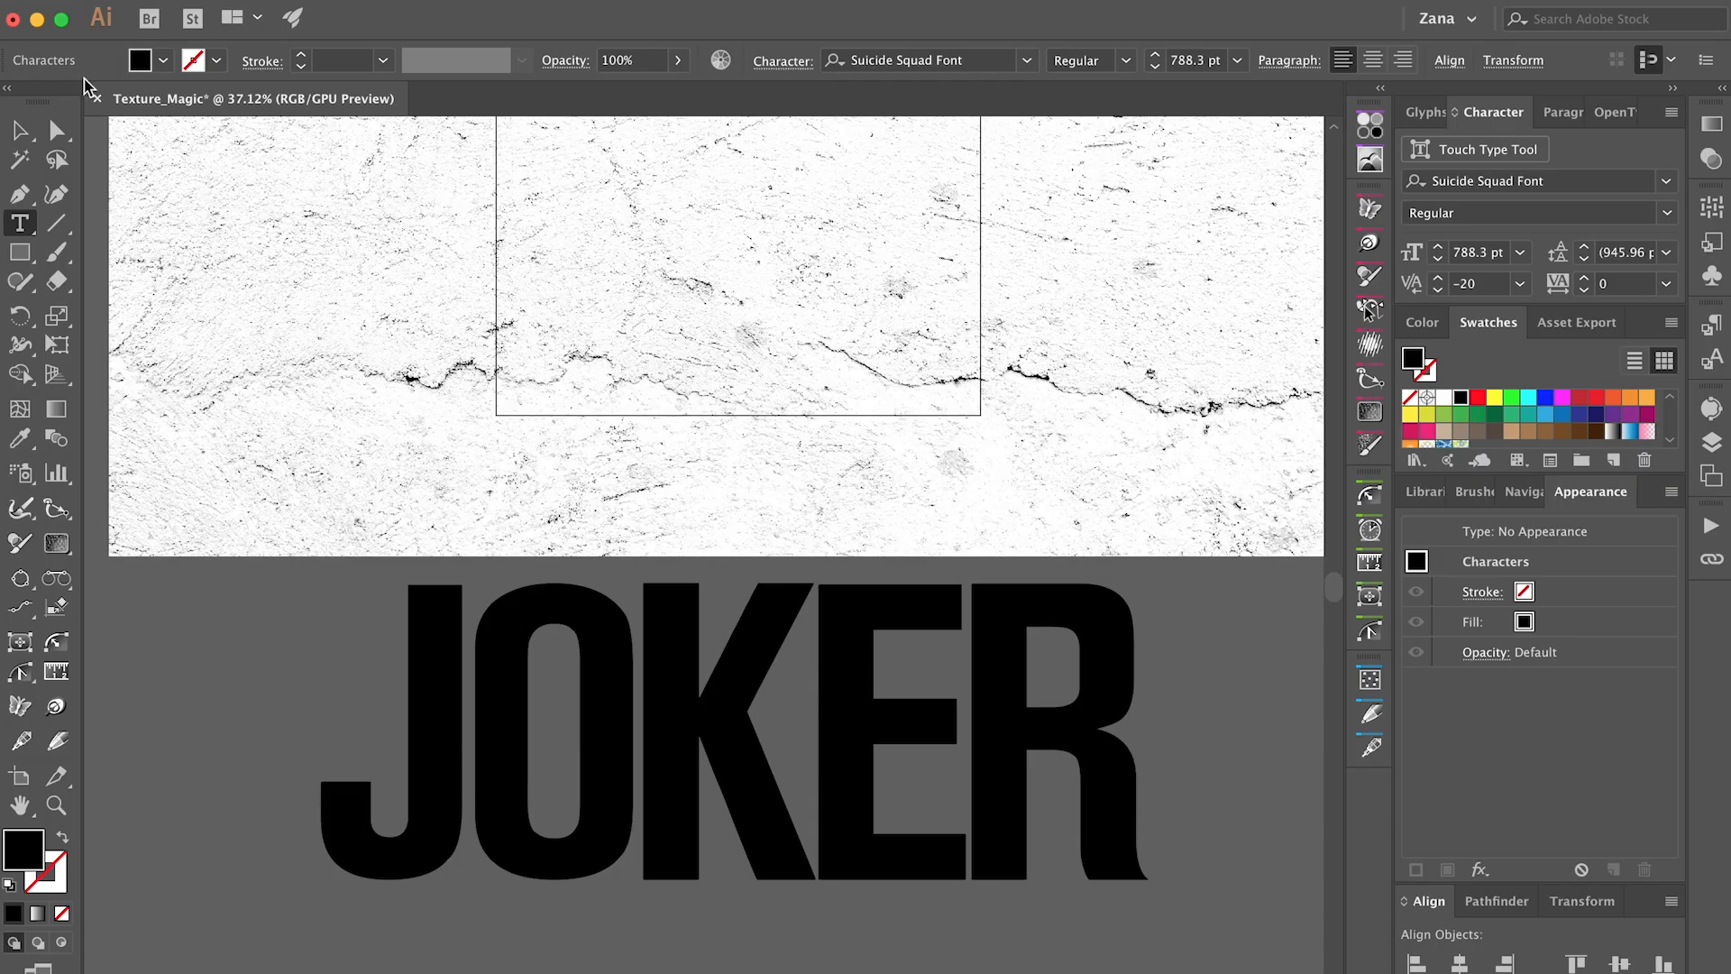
key("Escape")
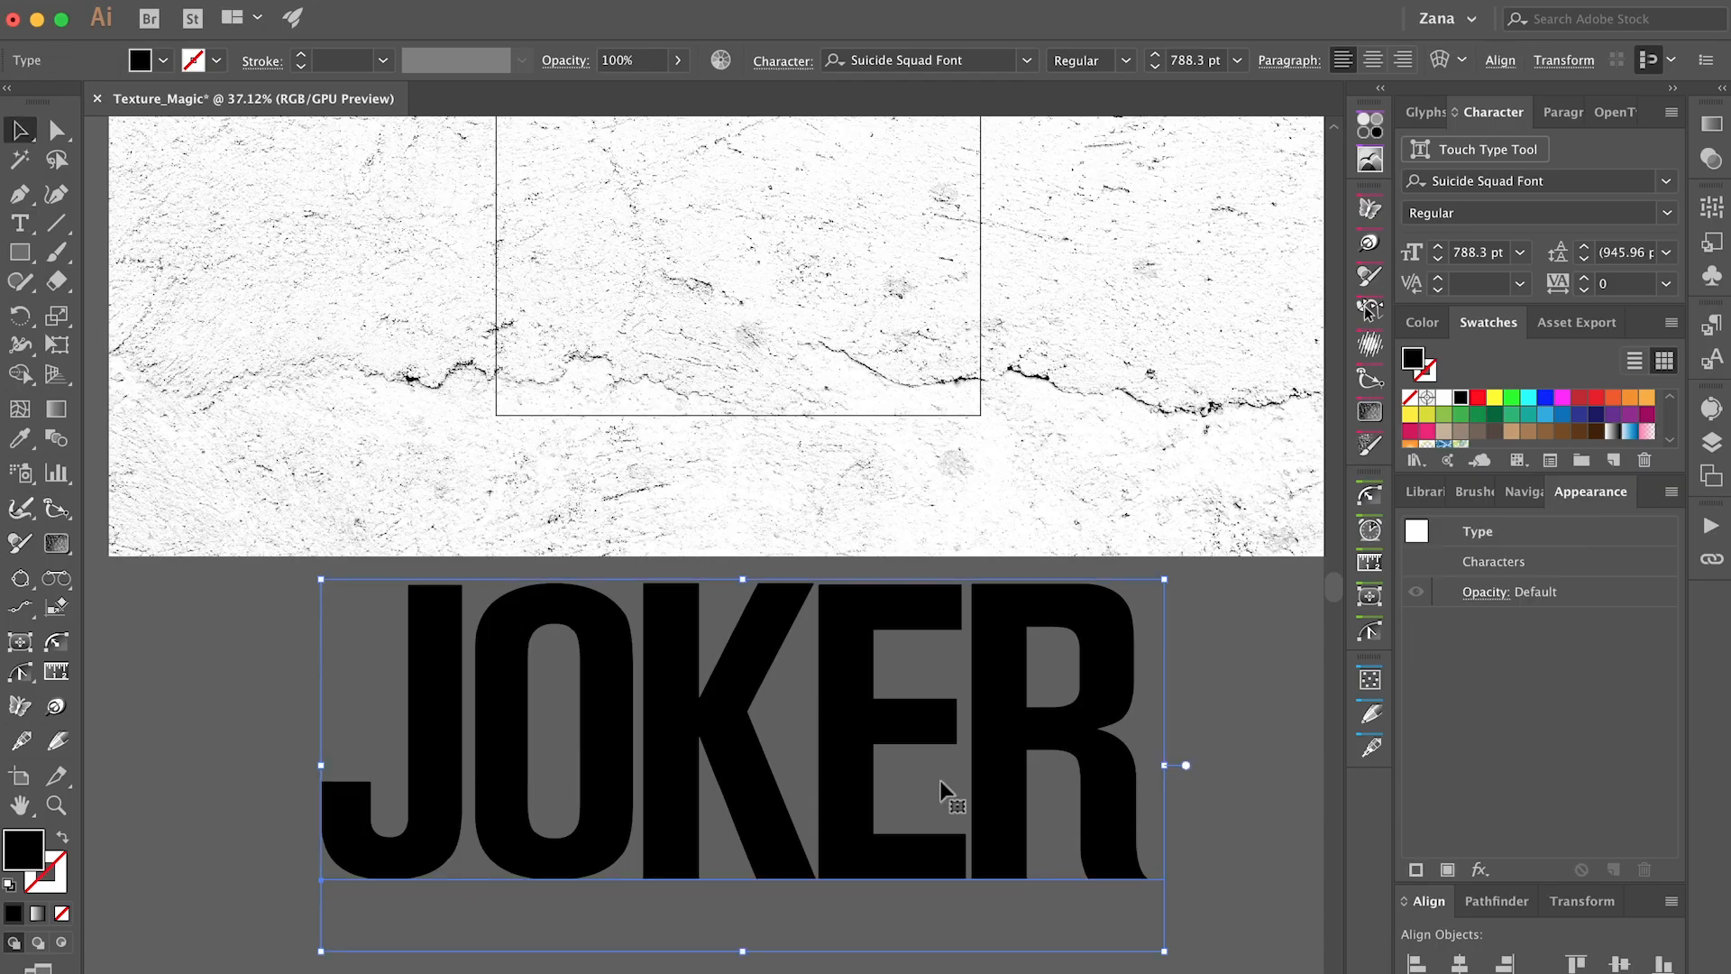
Nudge the JOKER text slightly down and place a duplicate of it to the left, outside the artboard.
scroll(942, 792, "down", 4)
scroll(1031, 812, "right", 1)
scroll(1032, 812, "up", 1)
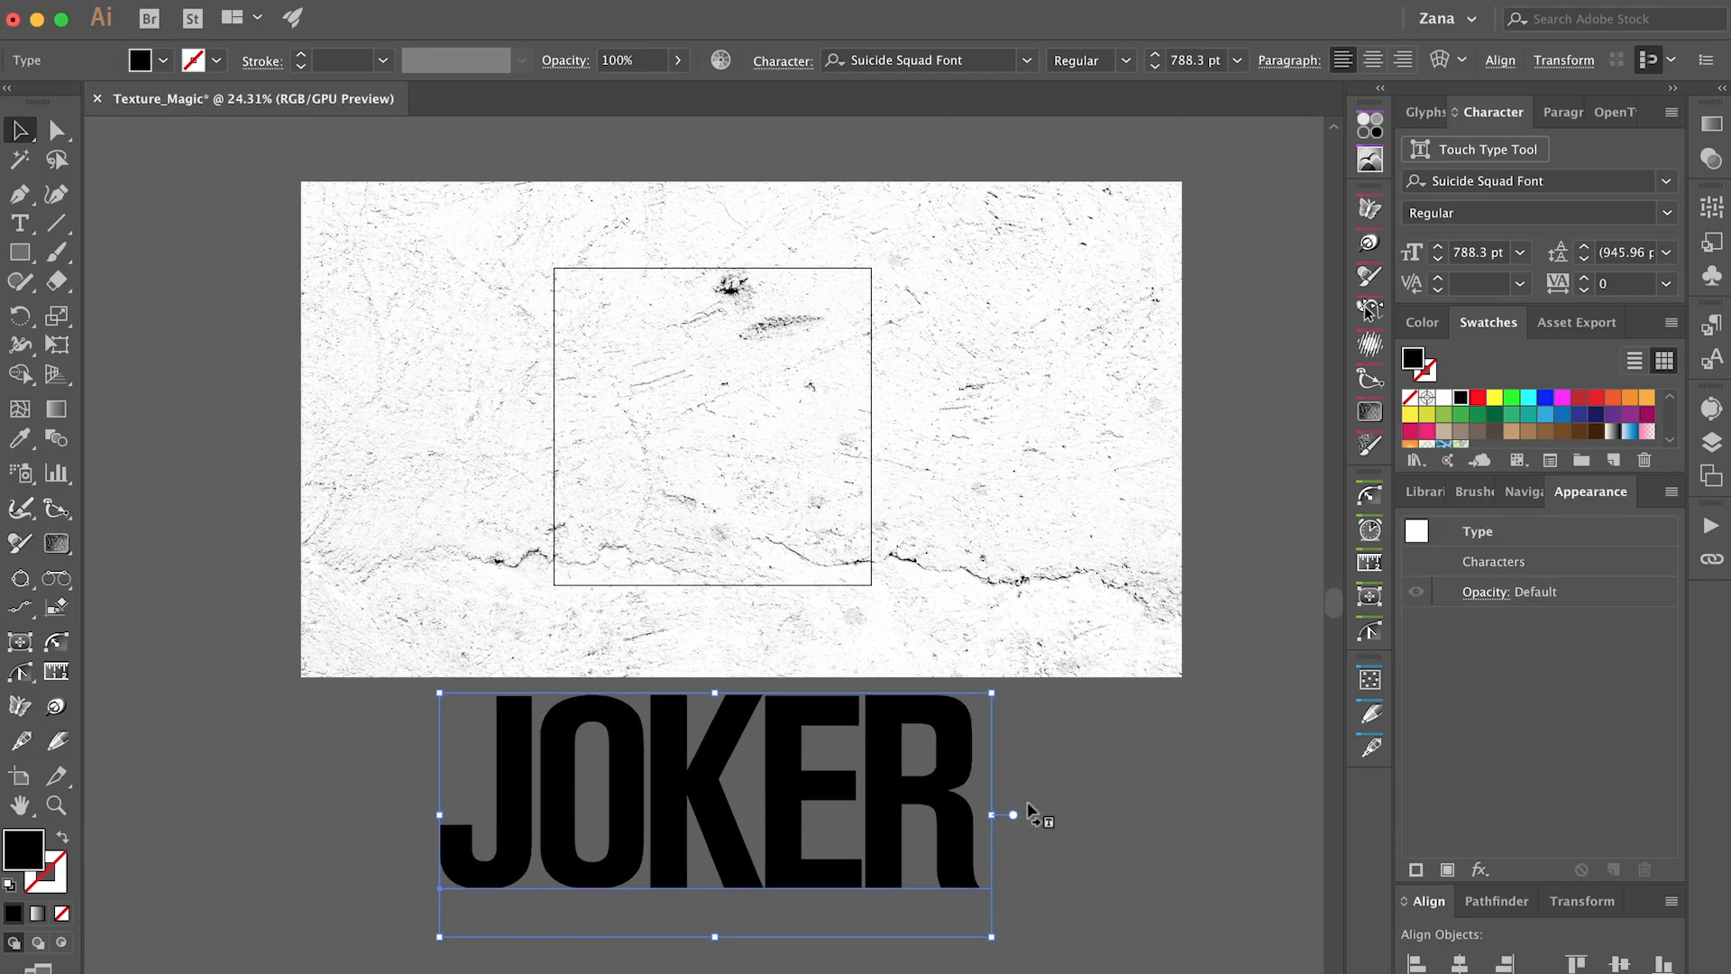
left_click_drag(888, 790, 886, 813)
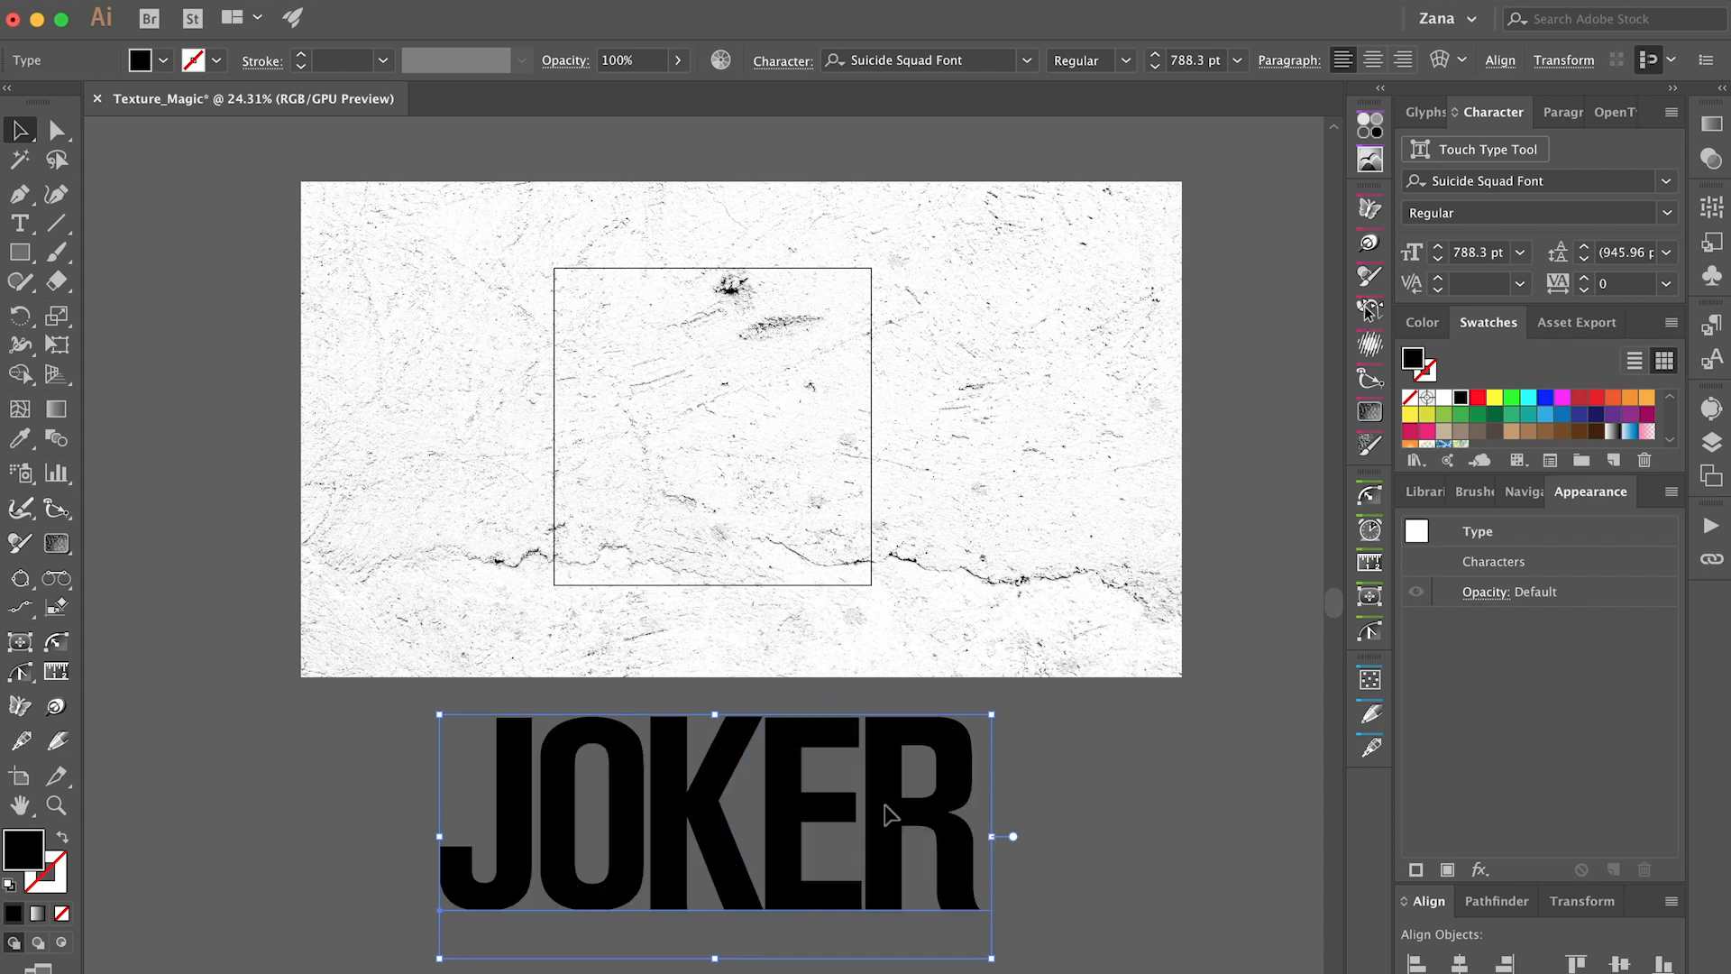
left_click_drag(886, 774, 279, 824)
scroll(876, 851, "down", 2)
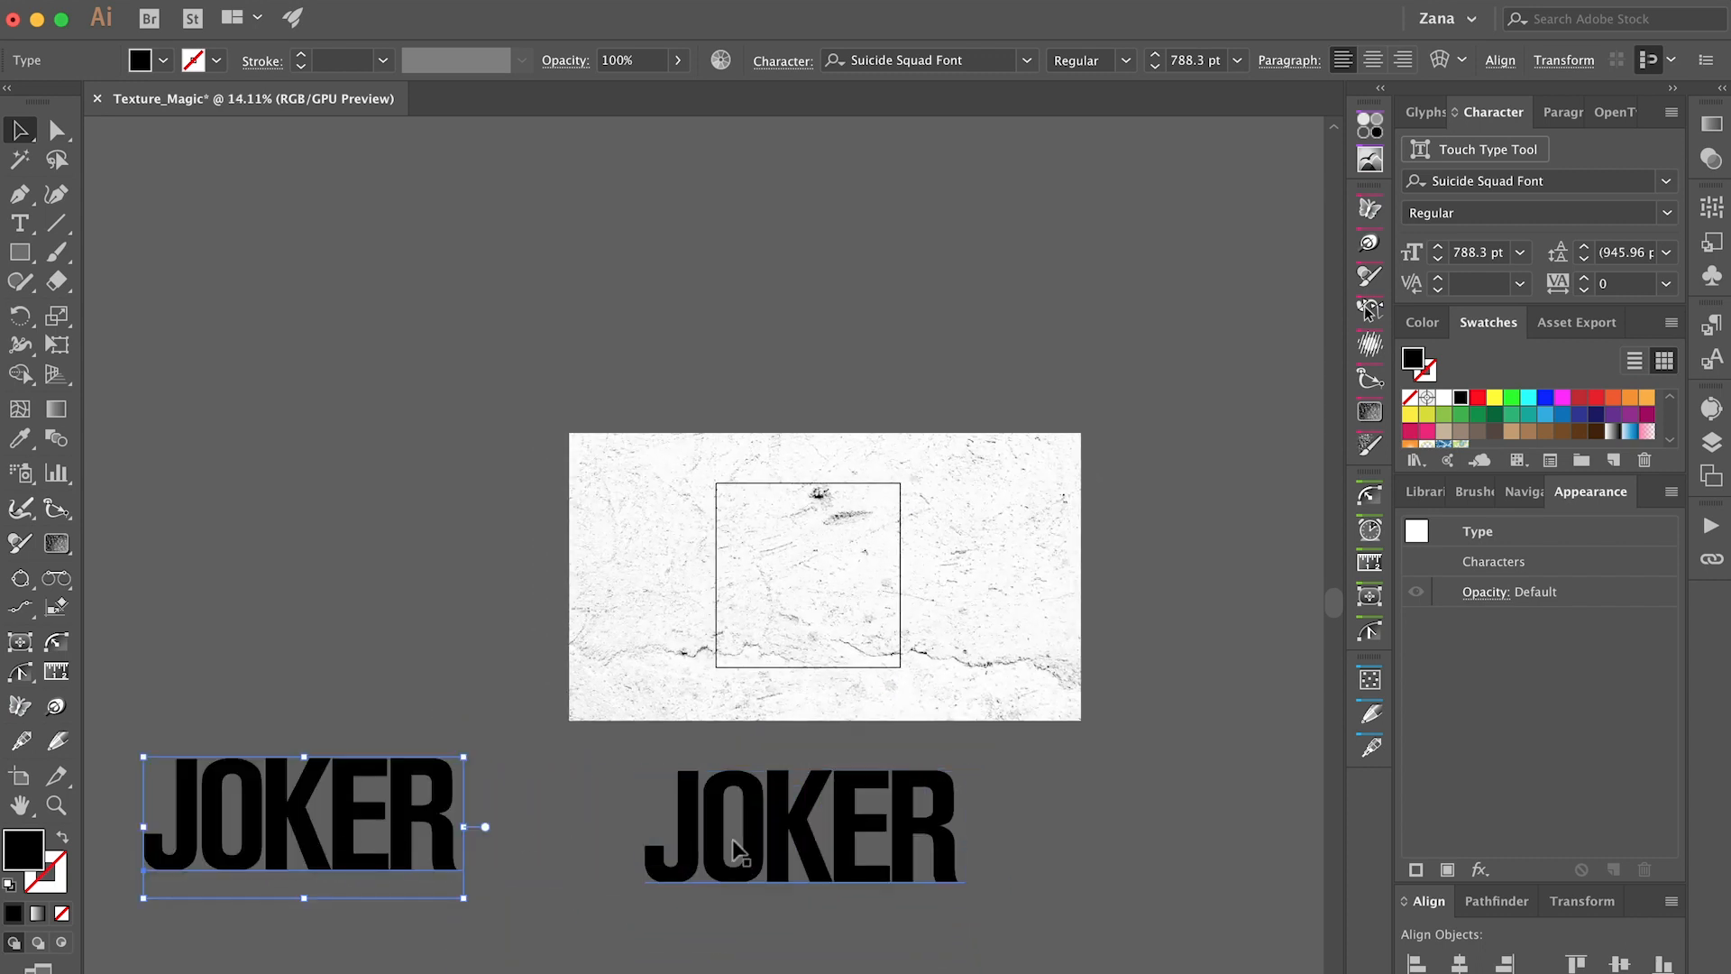
Move the original JOKER text from below the artboard onto the texture image.
scroll(721, 855, "right", 4)
left_click(683, 853)
scroll(683, 856, "up", 2)
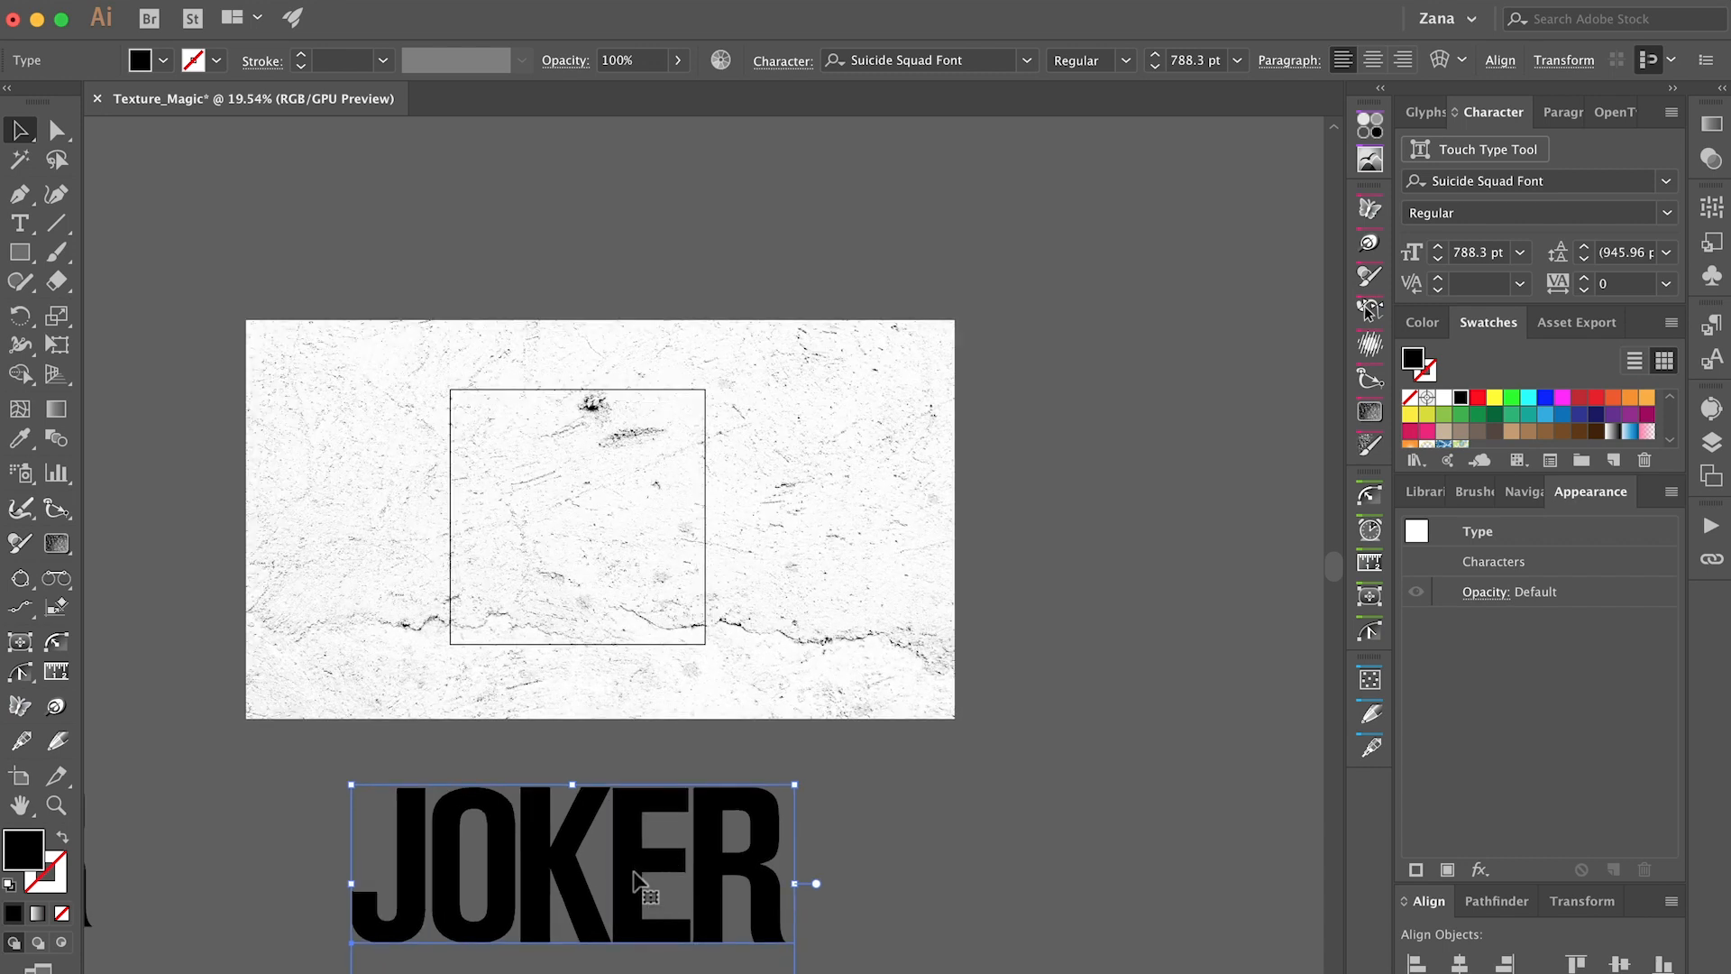
left_click_drag(636, 879, 620, 527)
scroll(681, 851, "up", 3)
scroll(871, 643, "up", 5)
left_click(909, 777)
scroll(962, 808, "left", 3)
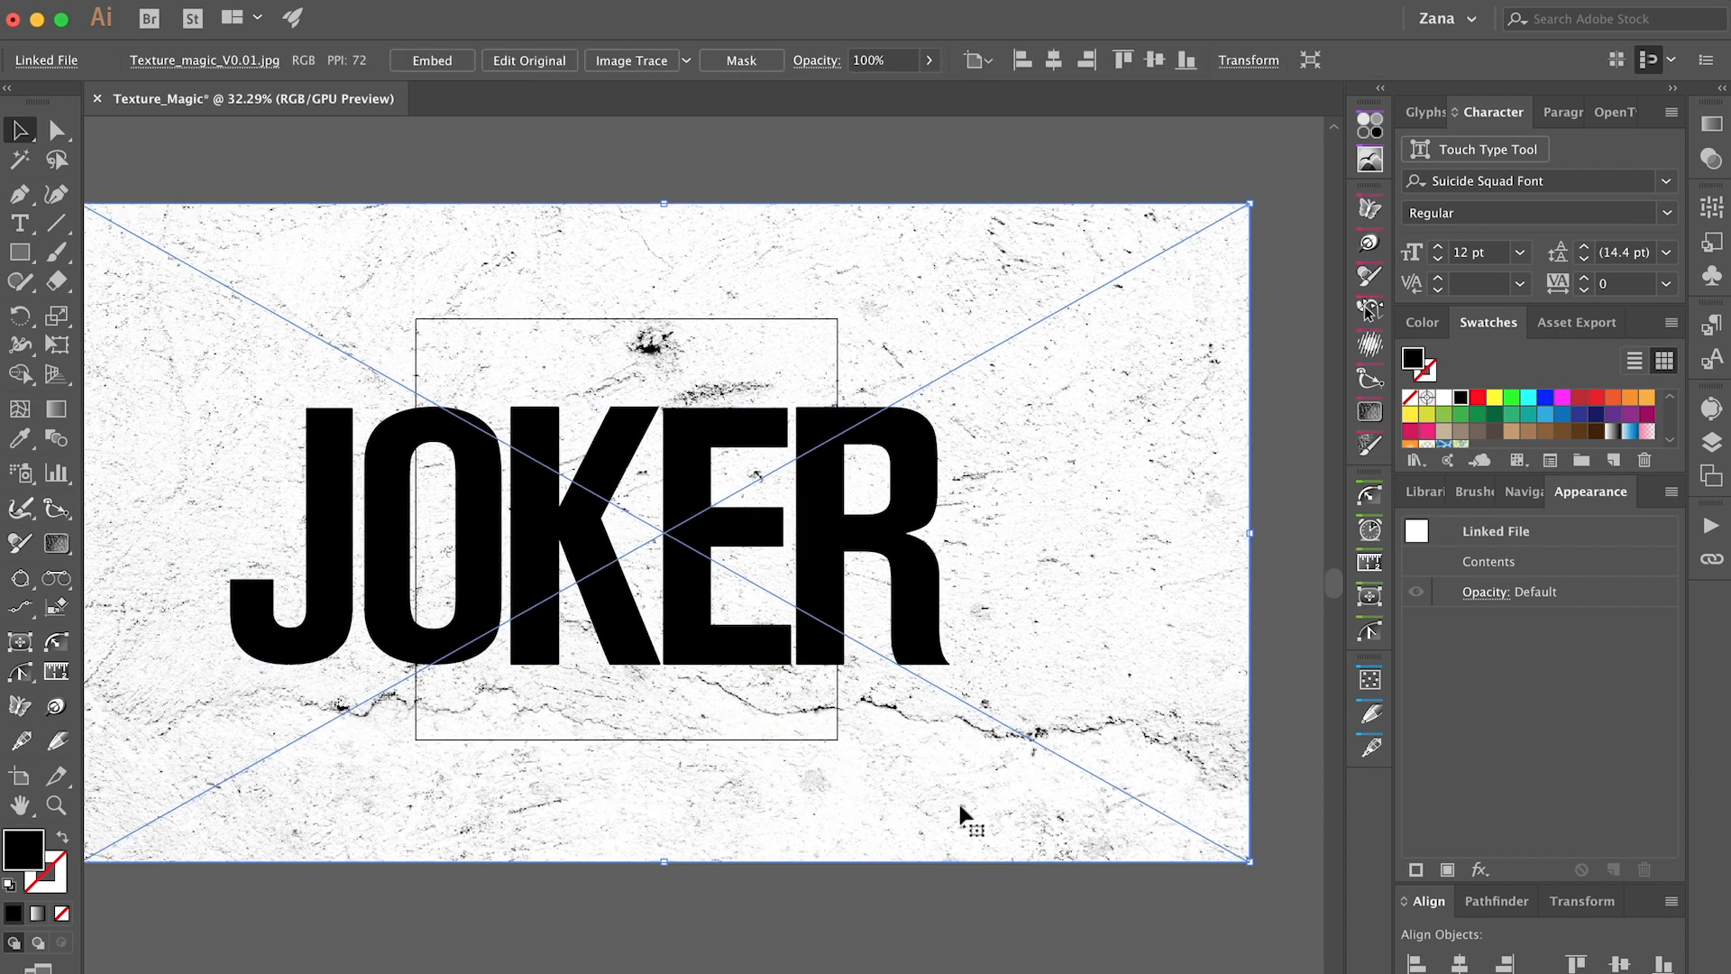
Scale the JOKER text down to about 409 pt and position it within the width of the square artboard.
left_click(942, 555)
left_click_drag(964, 564, 775, 566)
scroll(775, 565, "up", 2)
left_click_drag(549, 543, 618, 527)
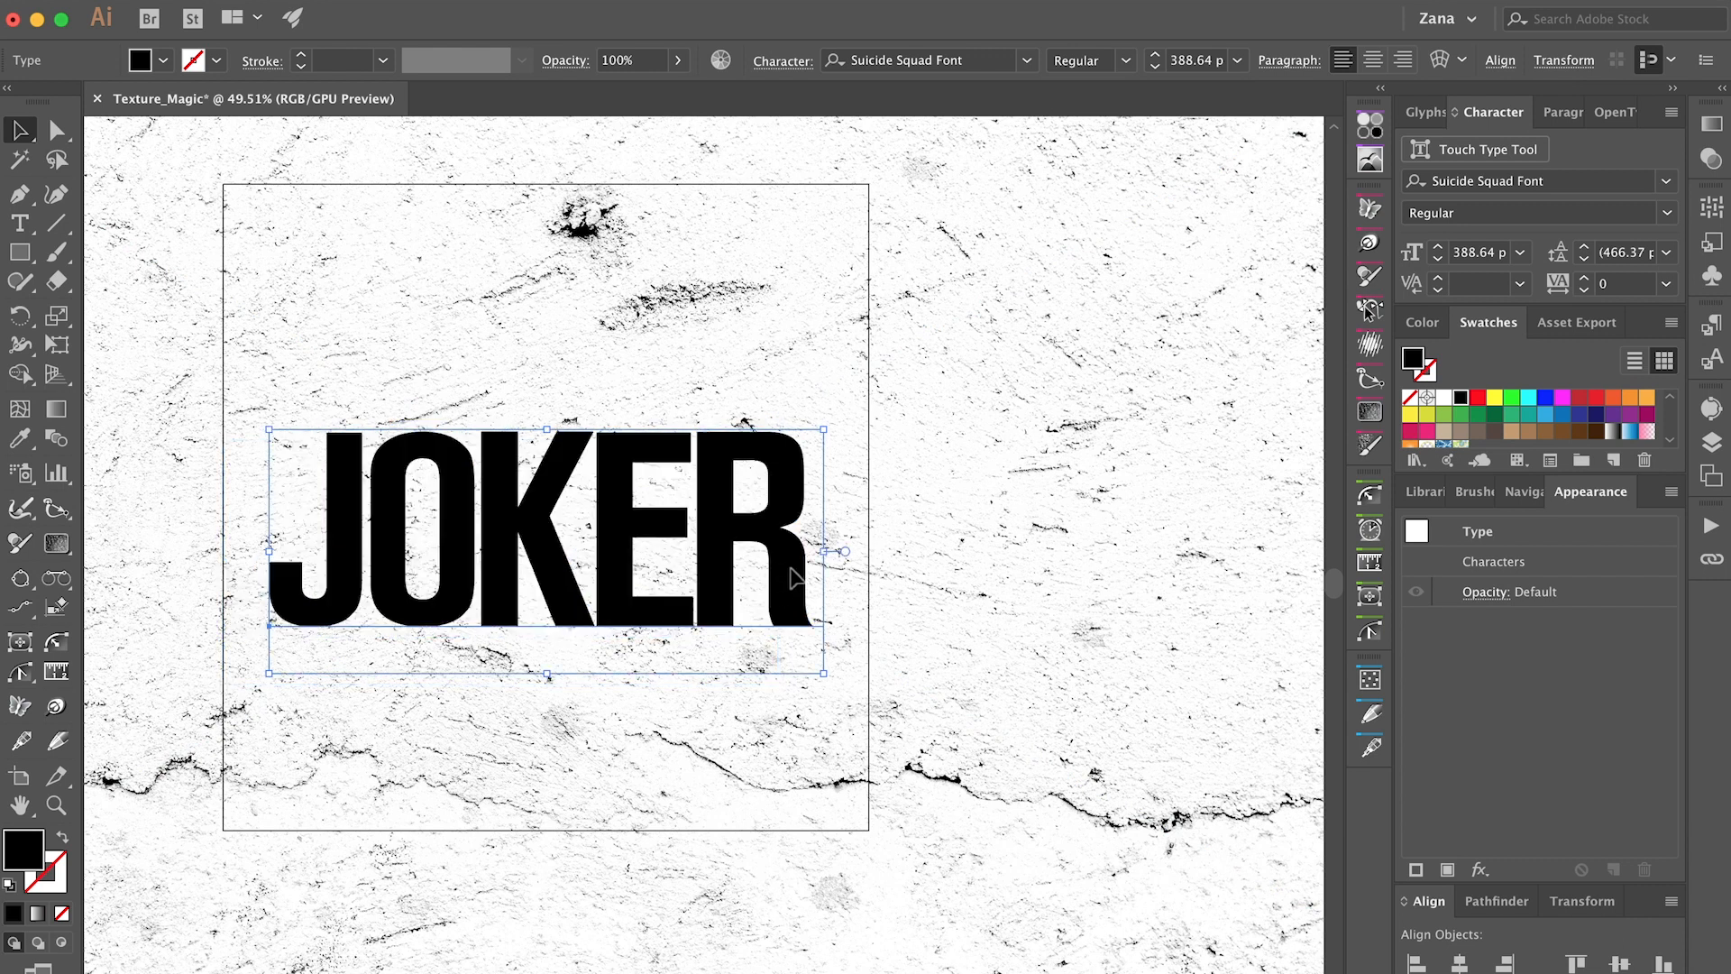
left_click_drag(835, 553, 838, 554)
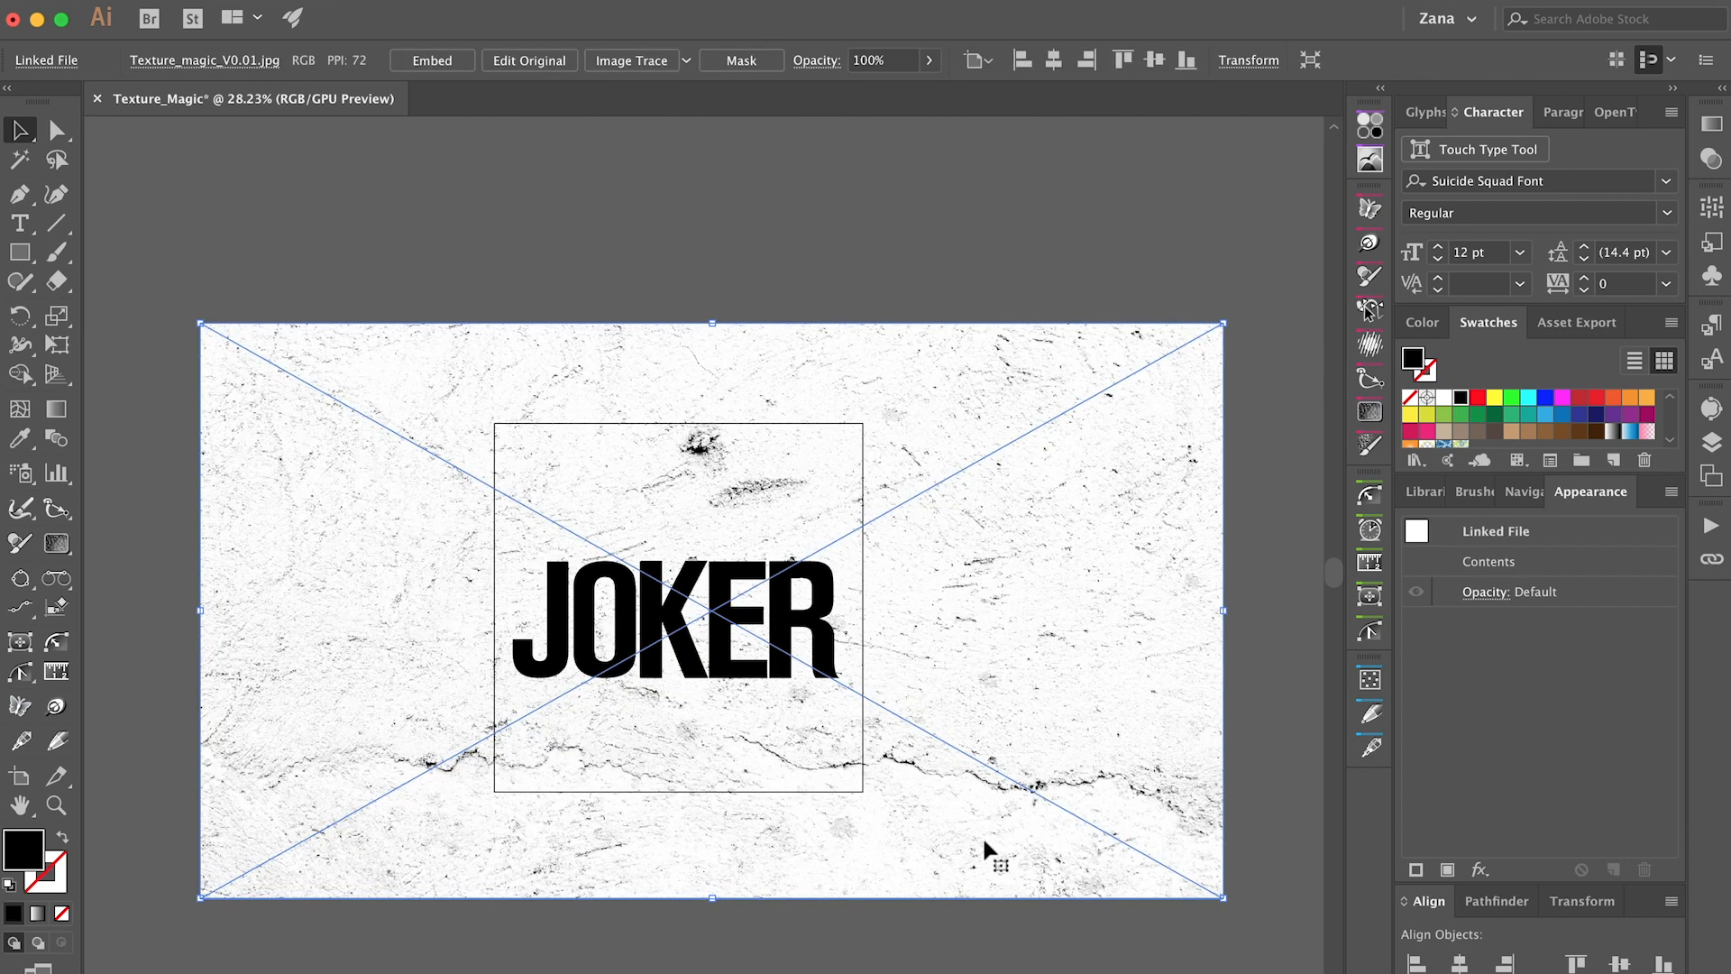
Remove the texture image from the artboard and add a new fill to the JOKER text.
key("Delete")
left_click(1610, 627)
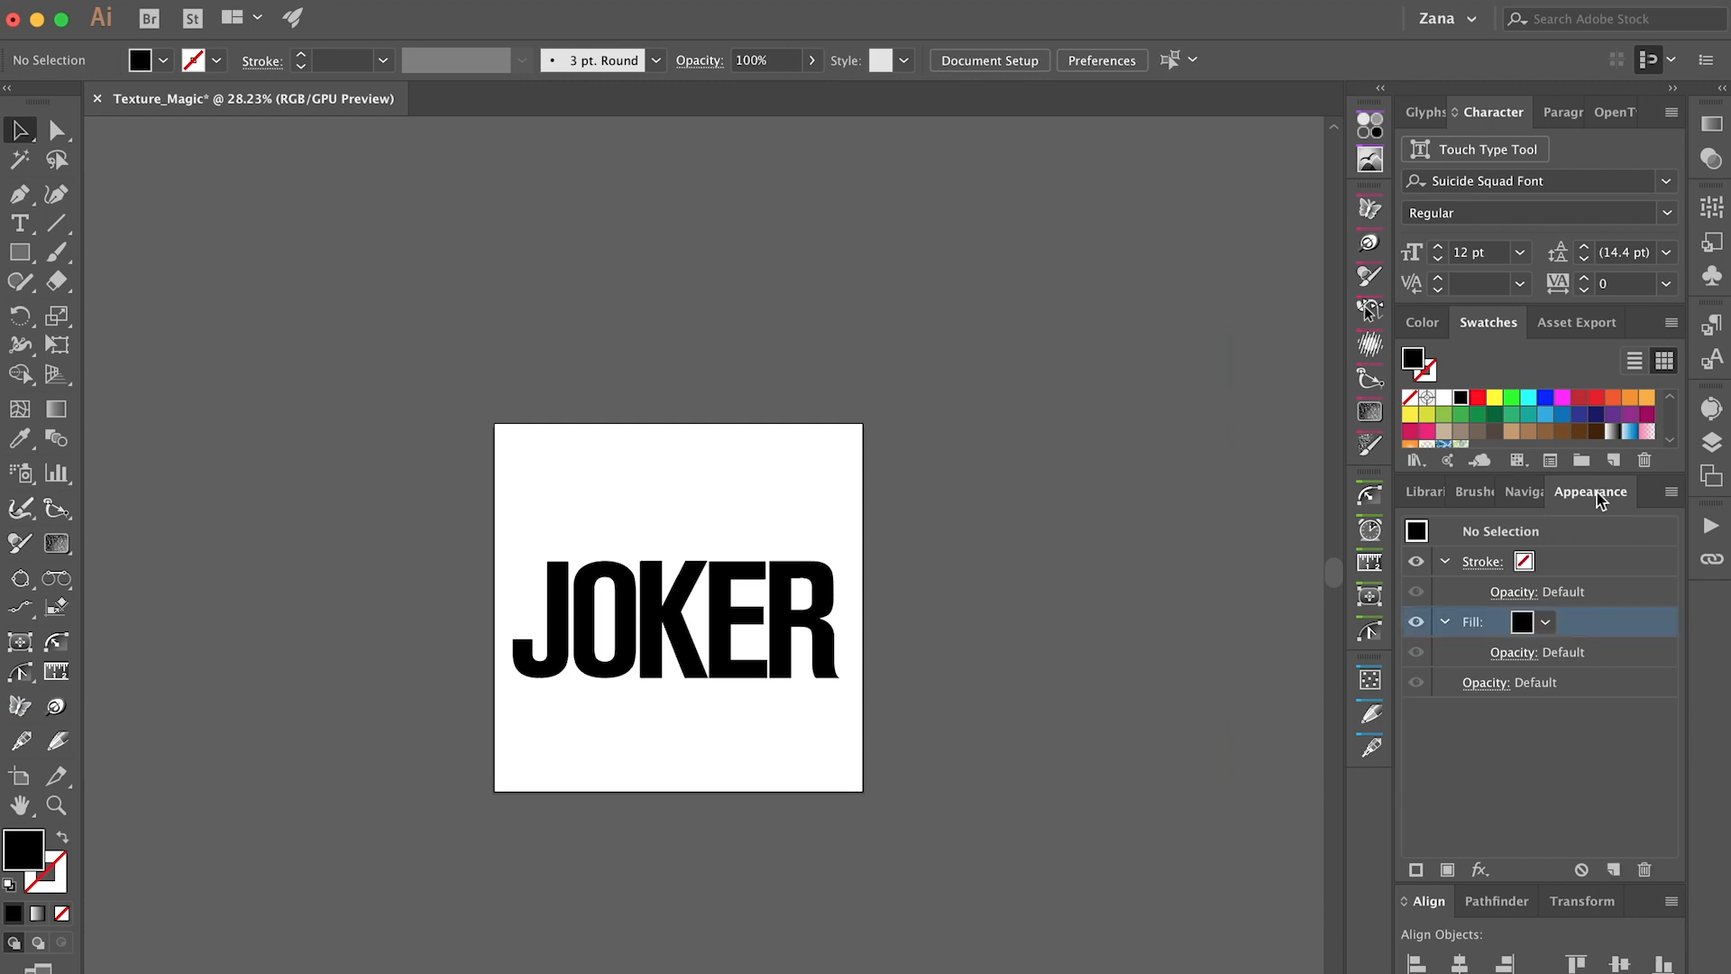
left_click(684, 624)
key("slash")
left_click(1447, 870)
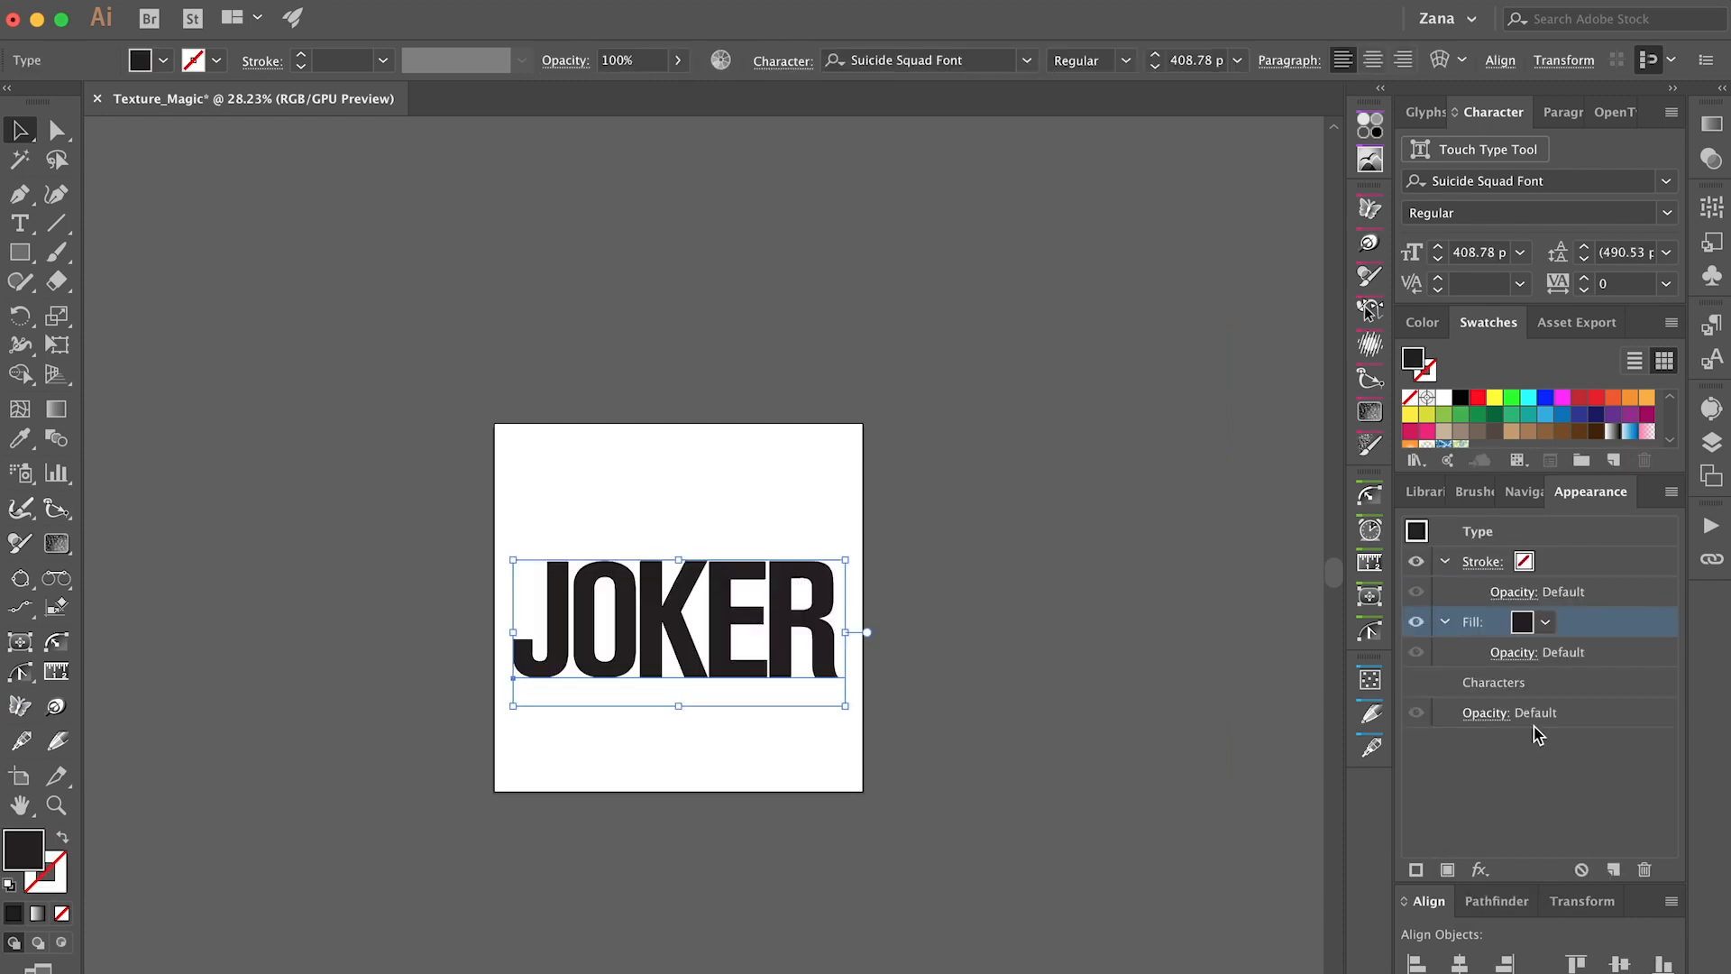
Center the JOKER text on the artboard.
scroll(1542, 808, "up", 2)
left_click(1500, 60)
left_click(1449, 127)
Create a clipping opacity mask on the text's fill and open the mask for editing.
left_click(1537, 652)
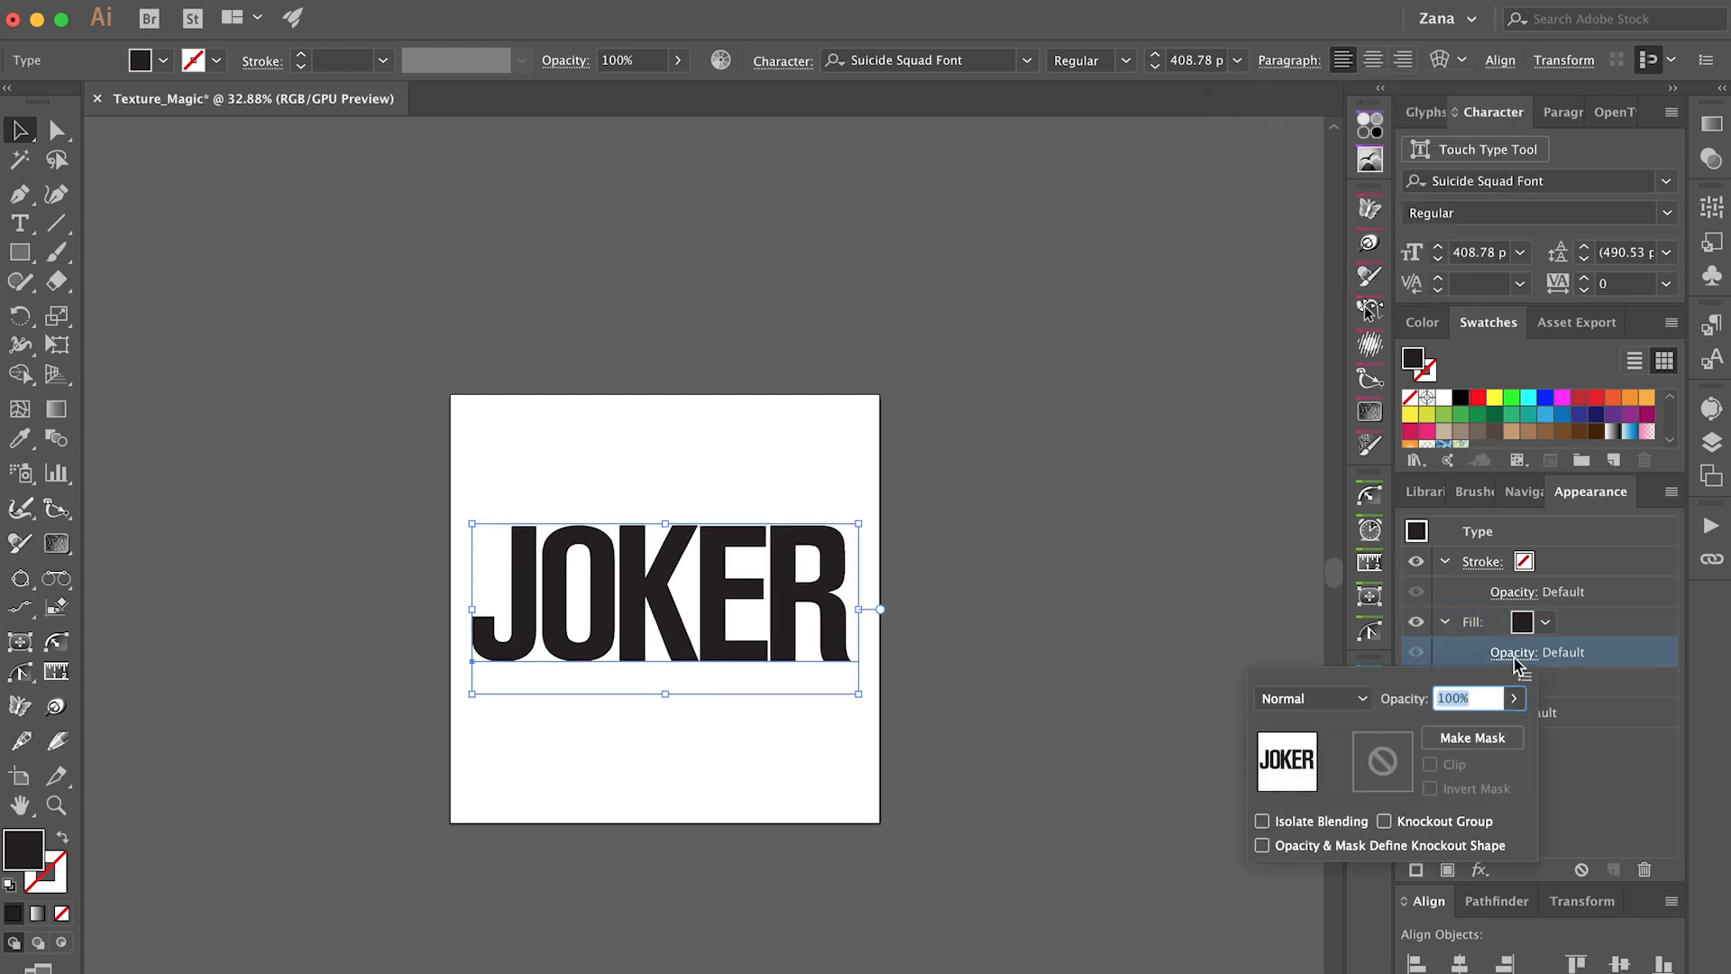
left_click(1475, 738)
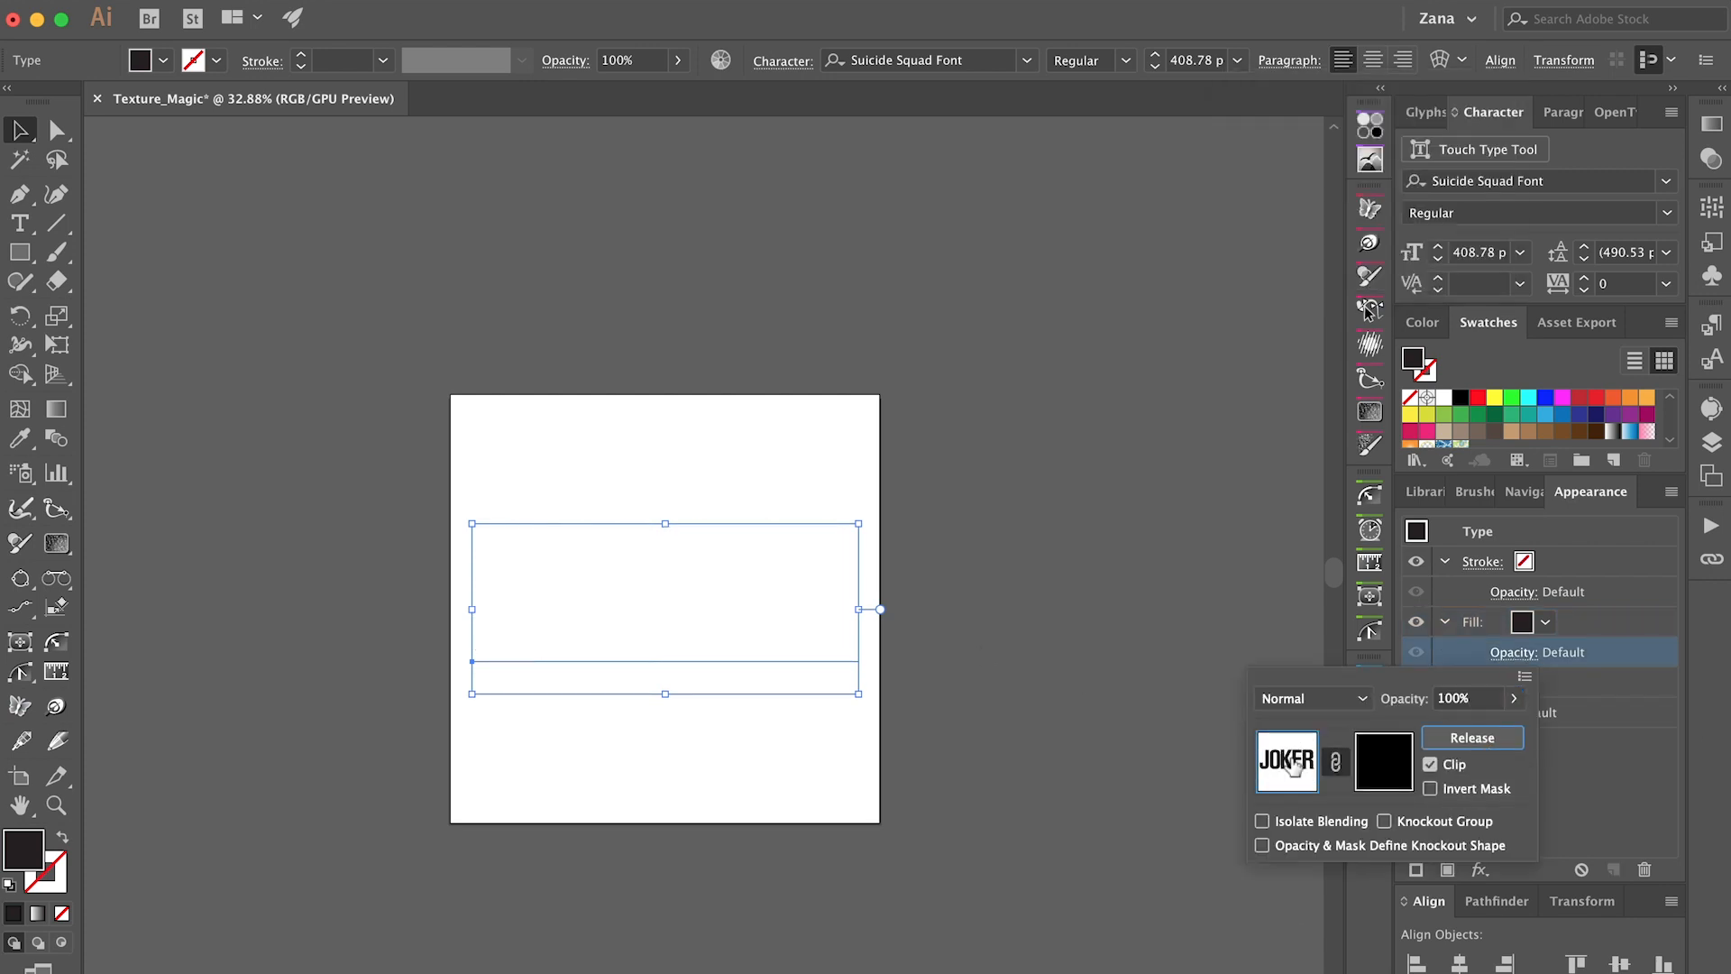
left_click(1381, 773)
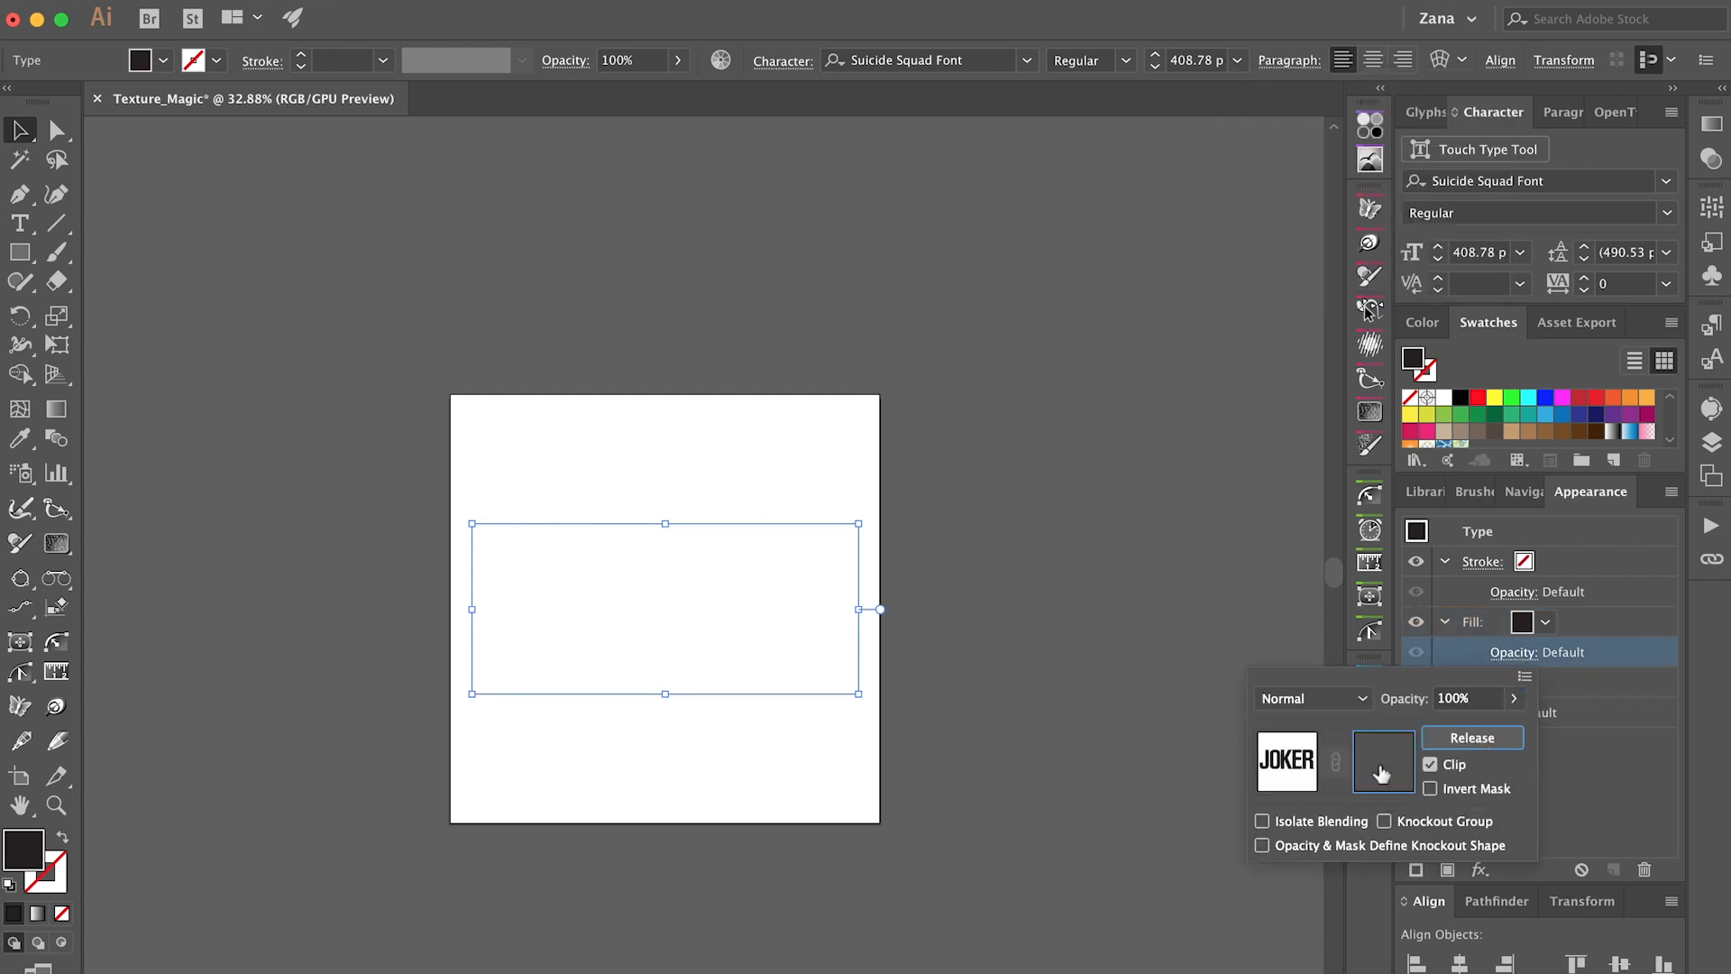
left_click(1052, 852)
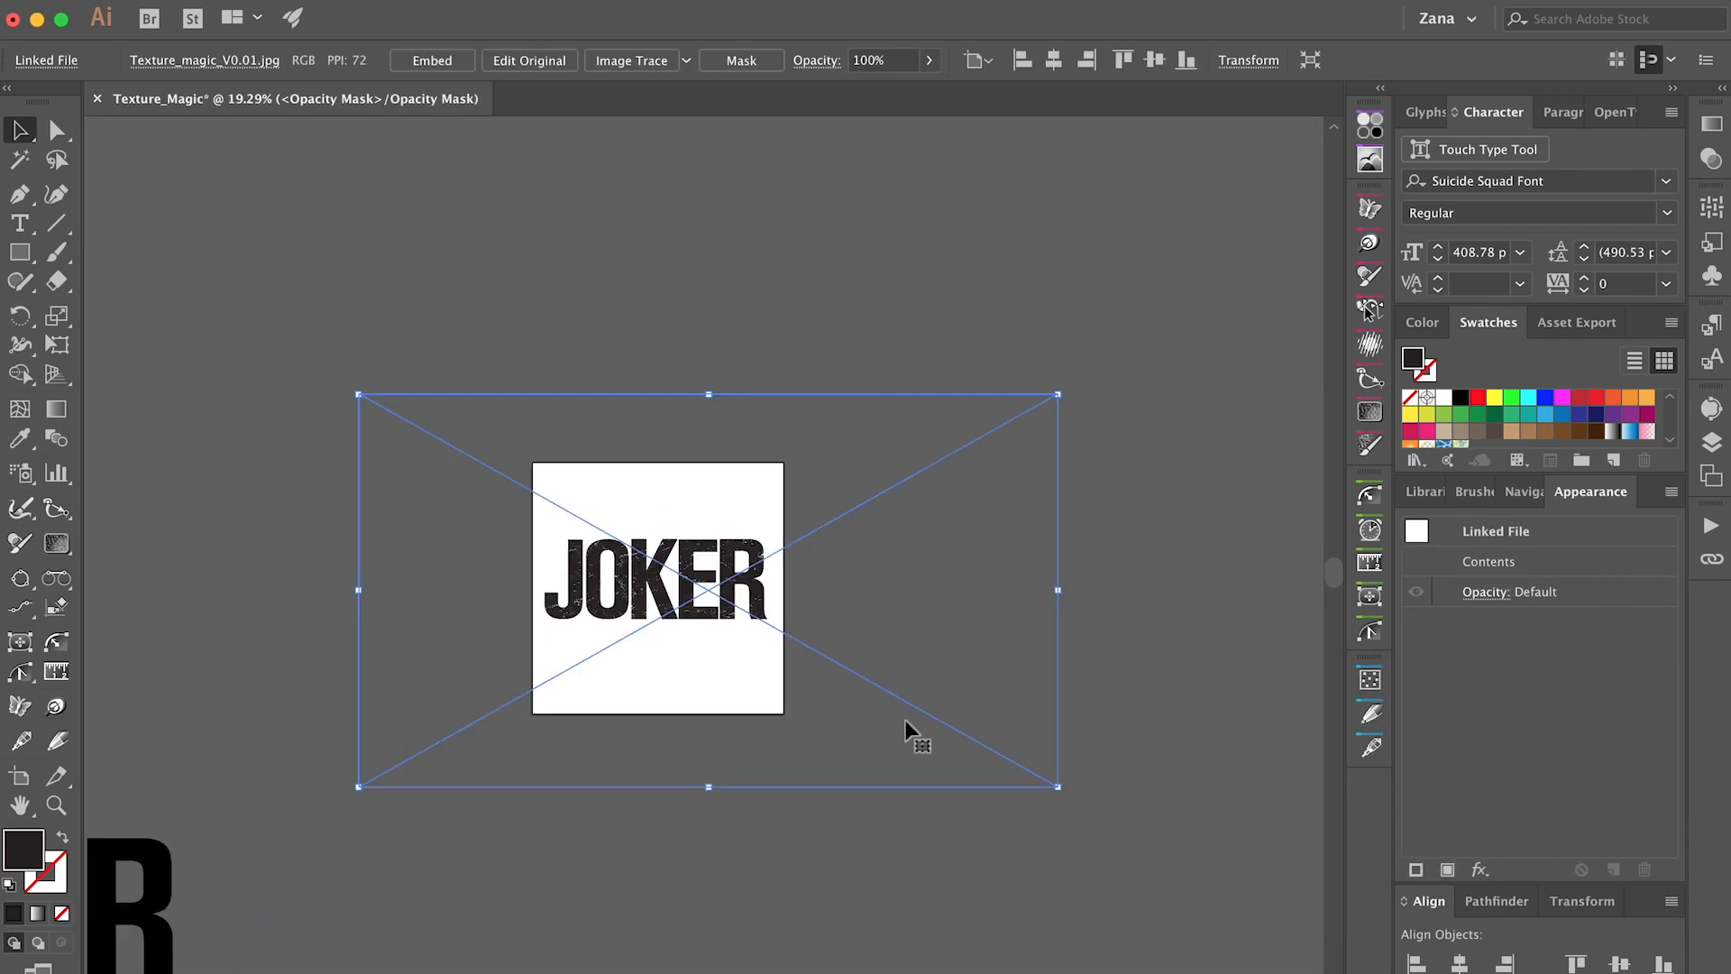
Place the texture image in the opacity mask and scale it down to cover the JOKER lettering.
scroll(905, 721, "up", 5)
scroll(905, 721, "down", 5)
left_click_drag(1069, 794, 821, 654)
left_click_drag(344, 383, 529, 492)
scroll(570, 509, "up", 5)
left_click_drag(988, 454, 855, 525)
left_click_drag(611, 845, 607, 847)
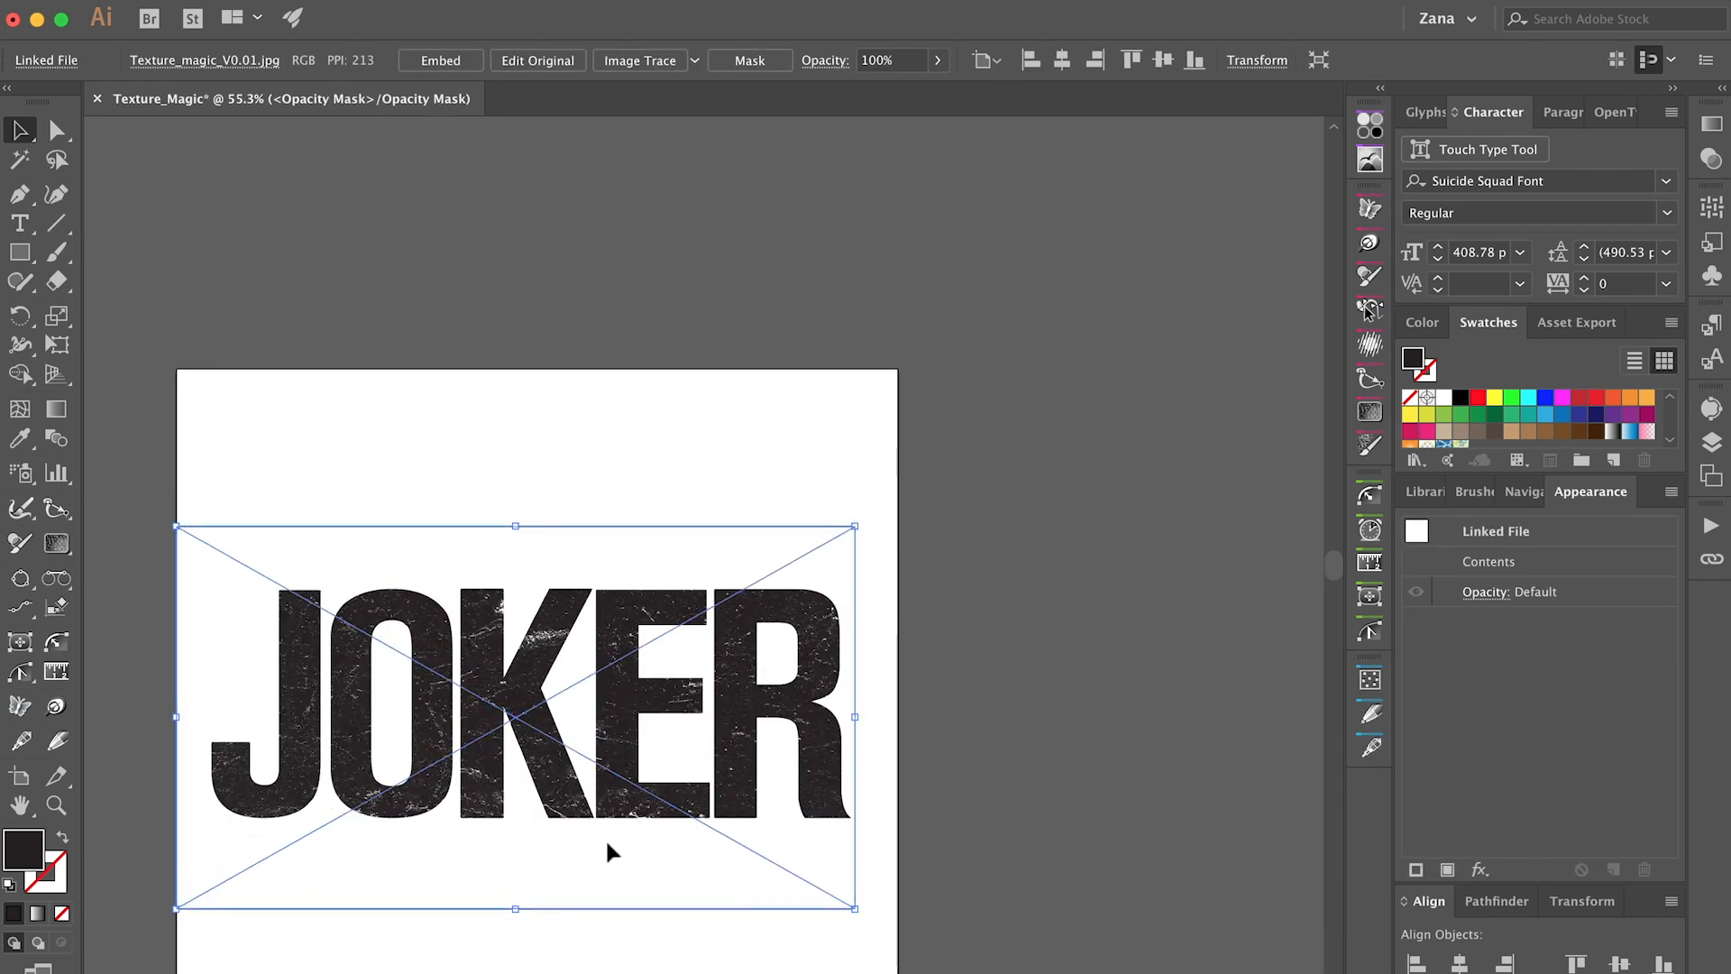
Reposition and slightly enlarge the texture in the mask so it extends past all the letters.
scroll(734, 734, "up", 3)
left_click_drag(660, 690, 652, 701)
scroll(838, 667, "down", 3)
left_click_drag(954, 874, 979, 889)
left_click_drag(294, 888, 255, 912)
scroll(766, 726, "up", 1)
scroll(991, 767, "down", 2)
scroll(1140, 816, "up", 3)
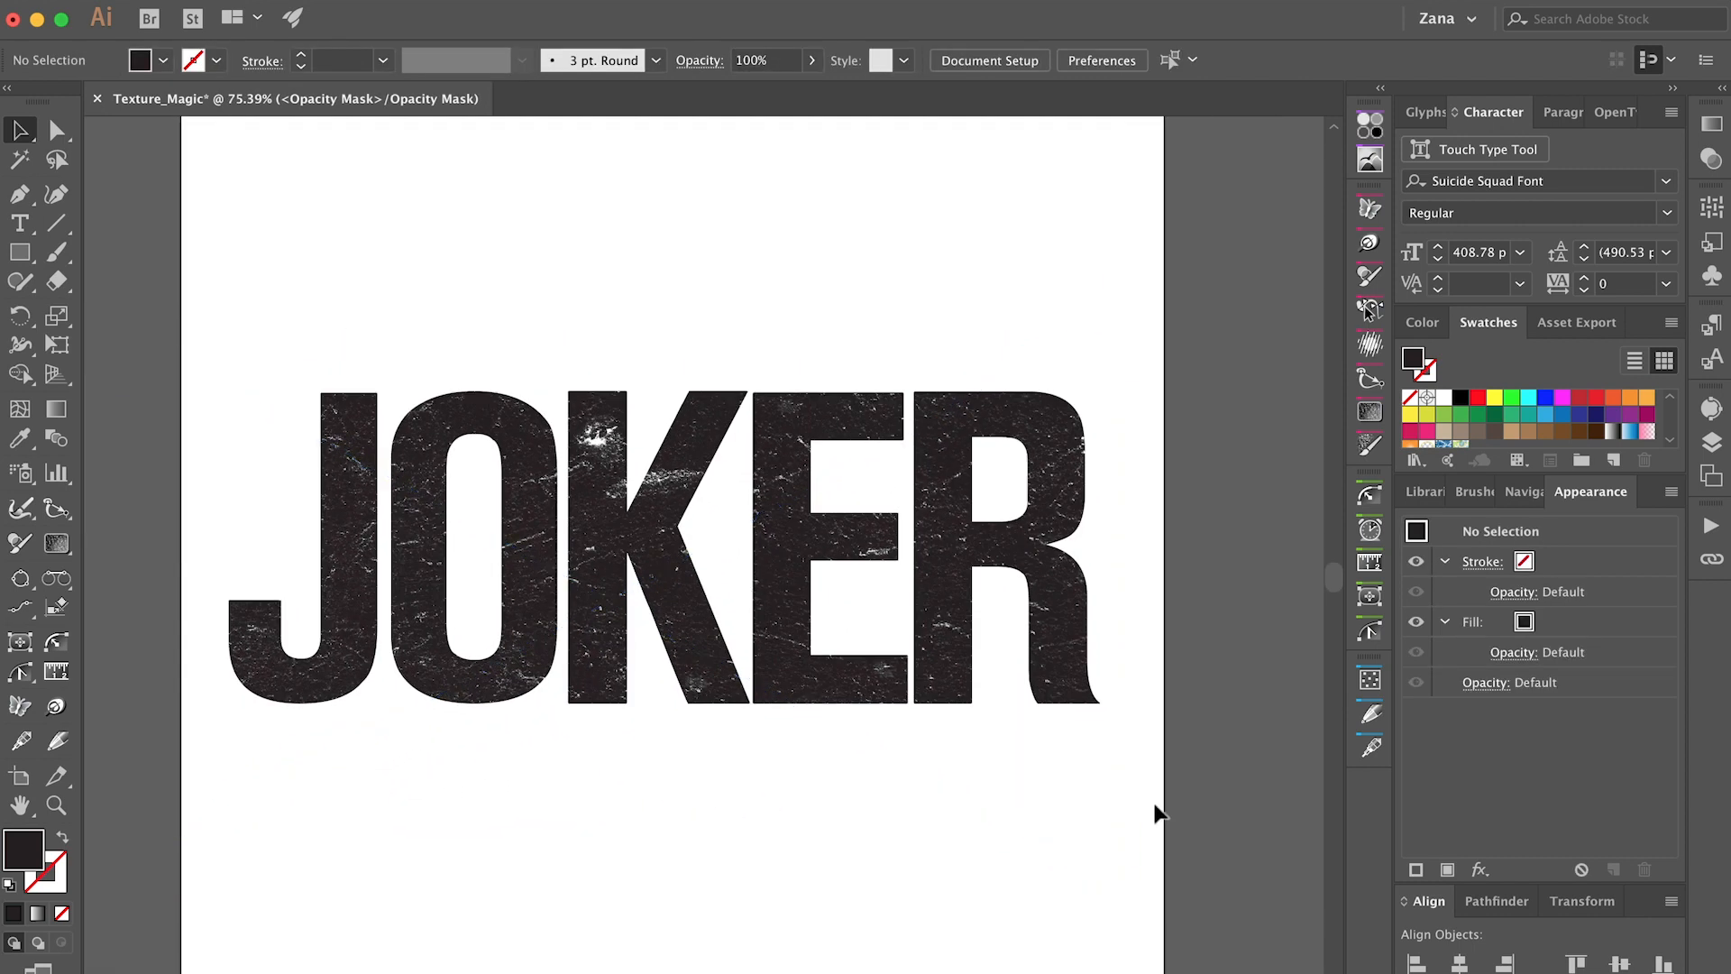
scroll(839, 626, "up", 3)
left_click(1254, 567)
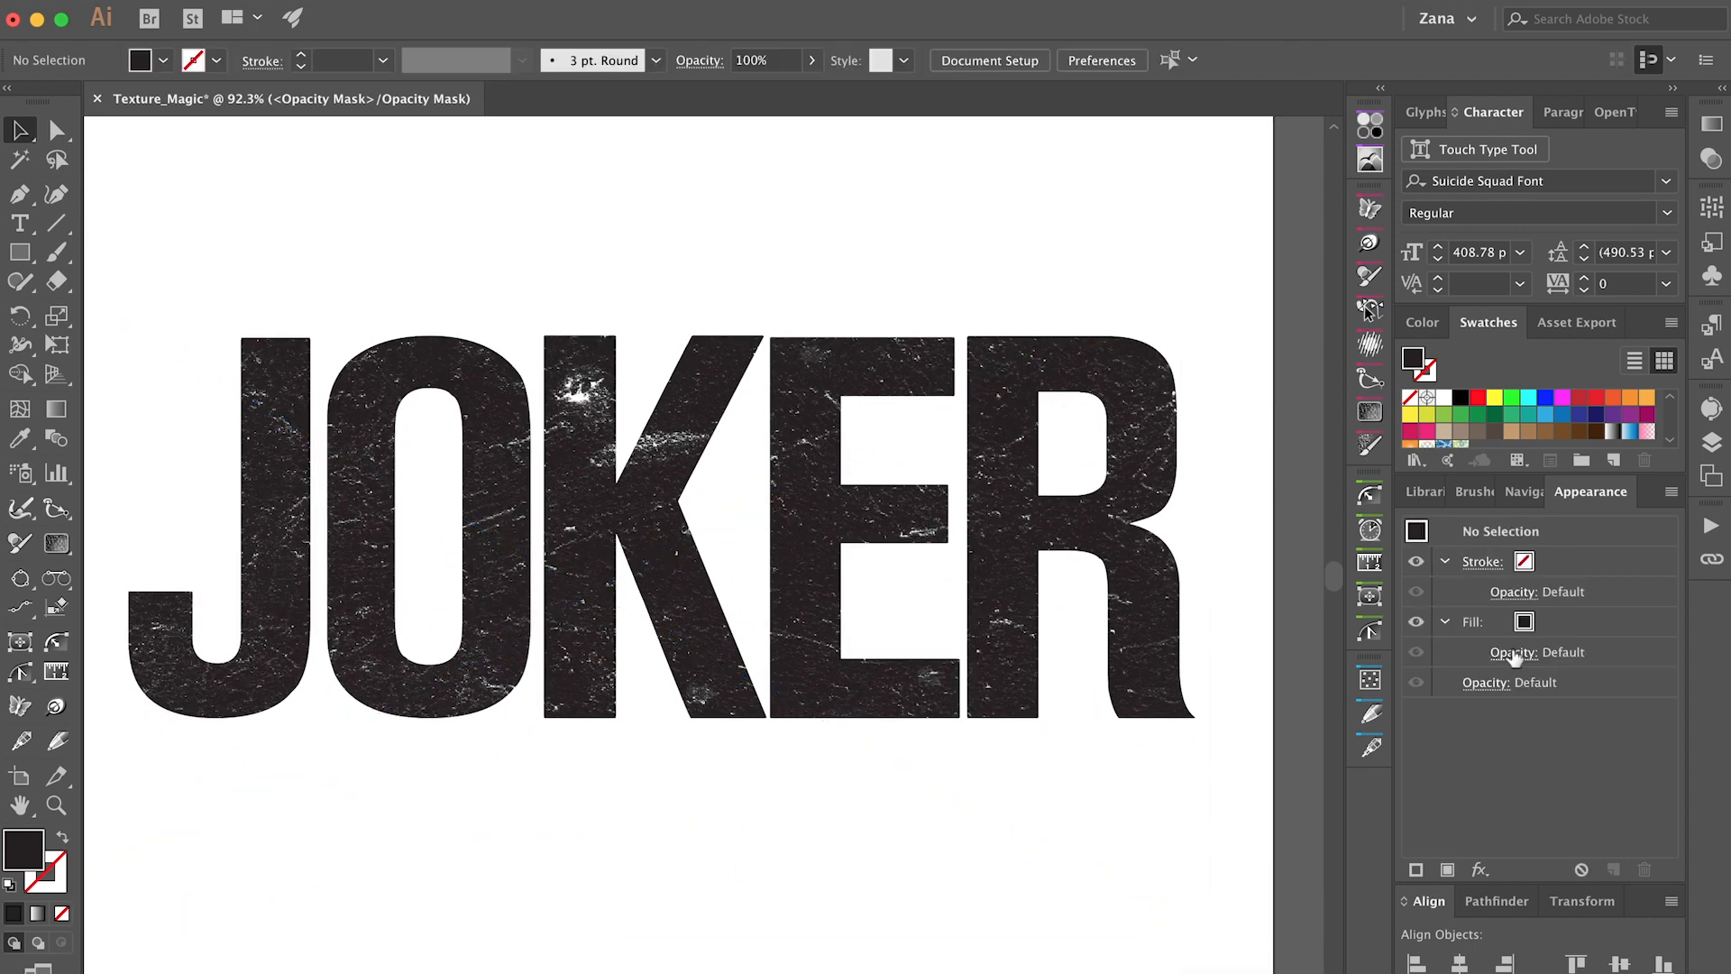
Exit the opacity mask and return to the normal artwork.
left_click(1512, 656)
left_click(1290, 761)
left_click(803, 830)
Examine the texture detail and the letter edges of the masked JOKER text up close.
scroll(798, 837, "down", 2)
scroll(1050, 446, "up", 5)
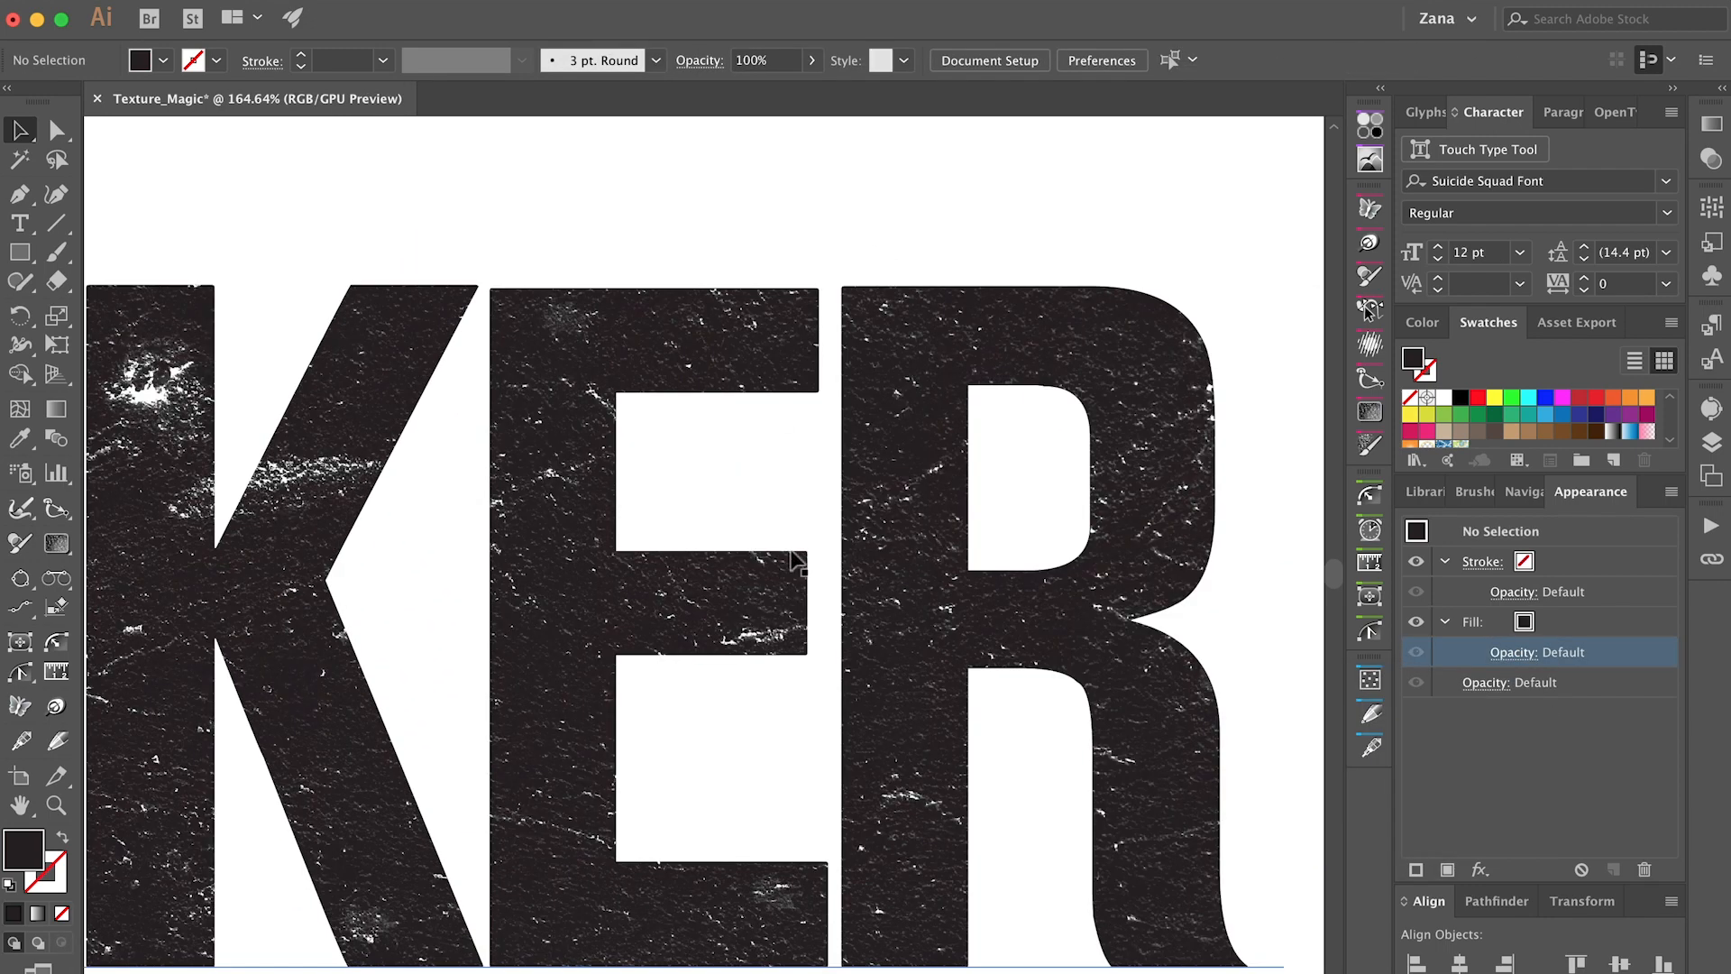
scroll(765, 397, "up", 4)
scroll(710, 365, "up", 6)
scroll(610, 451, "down", 10)
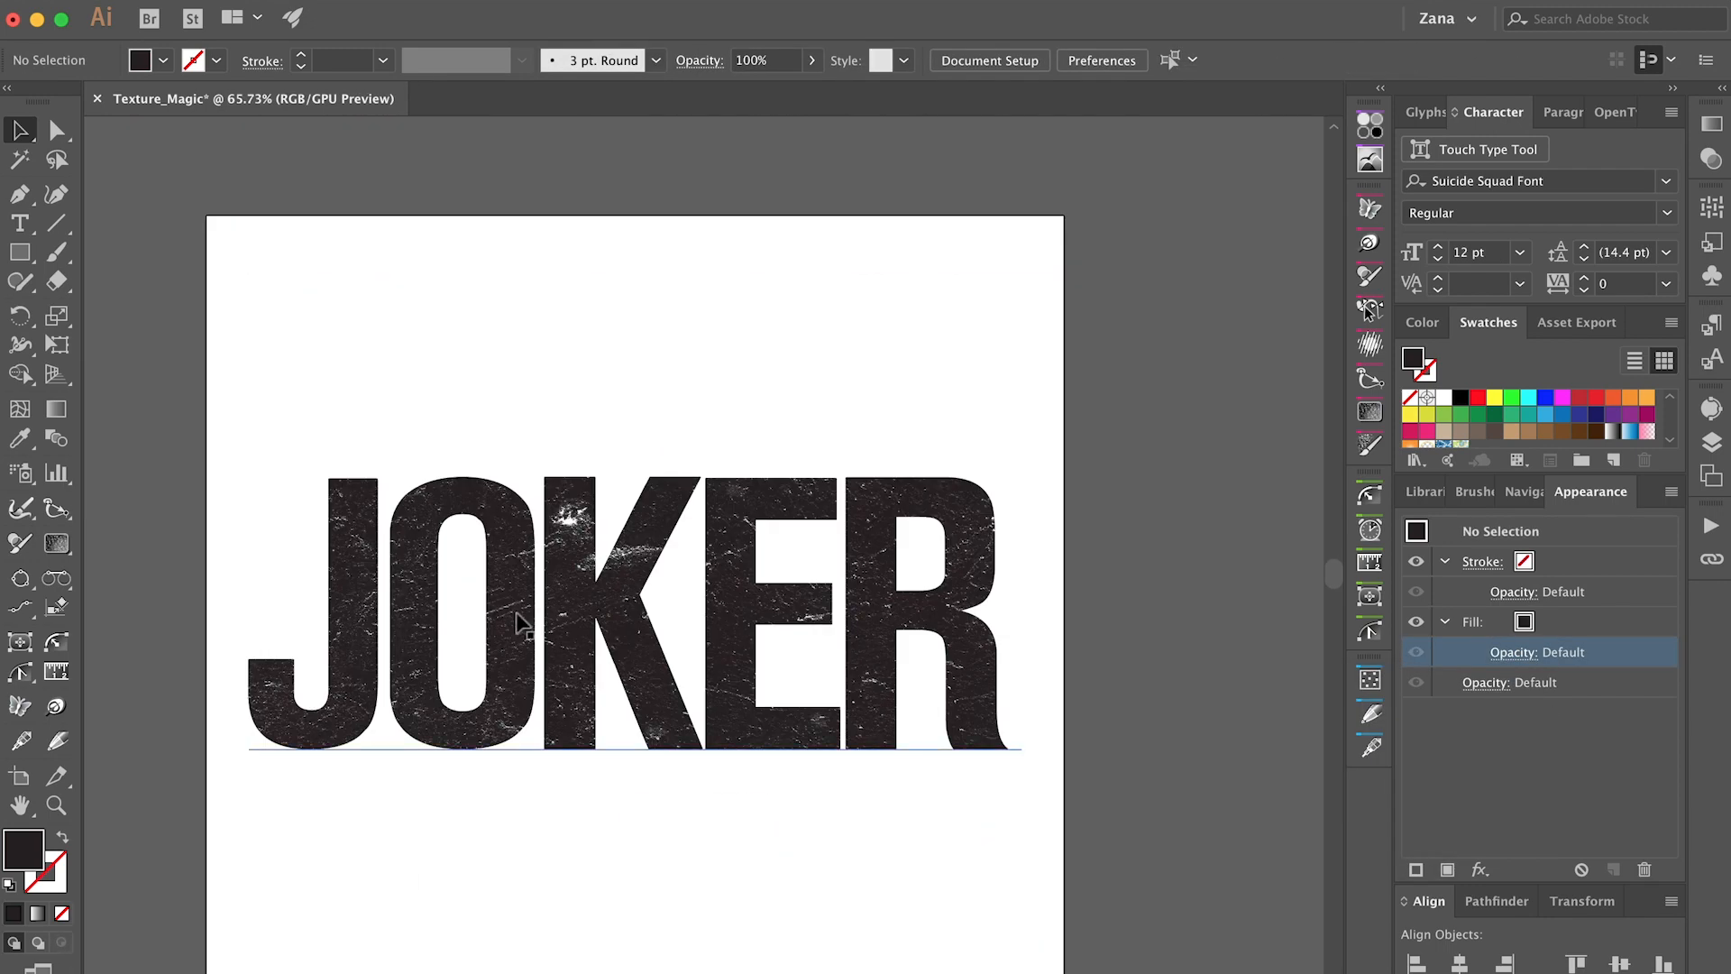
left_click(867, 586)
scroll(888, 608, "up", 3)
scroll(792, 379, "up", 5)
scroll(599, 752, "down", 2)
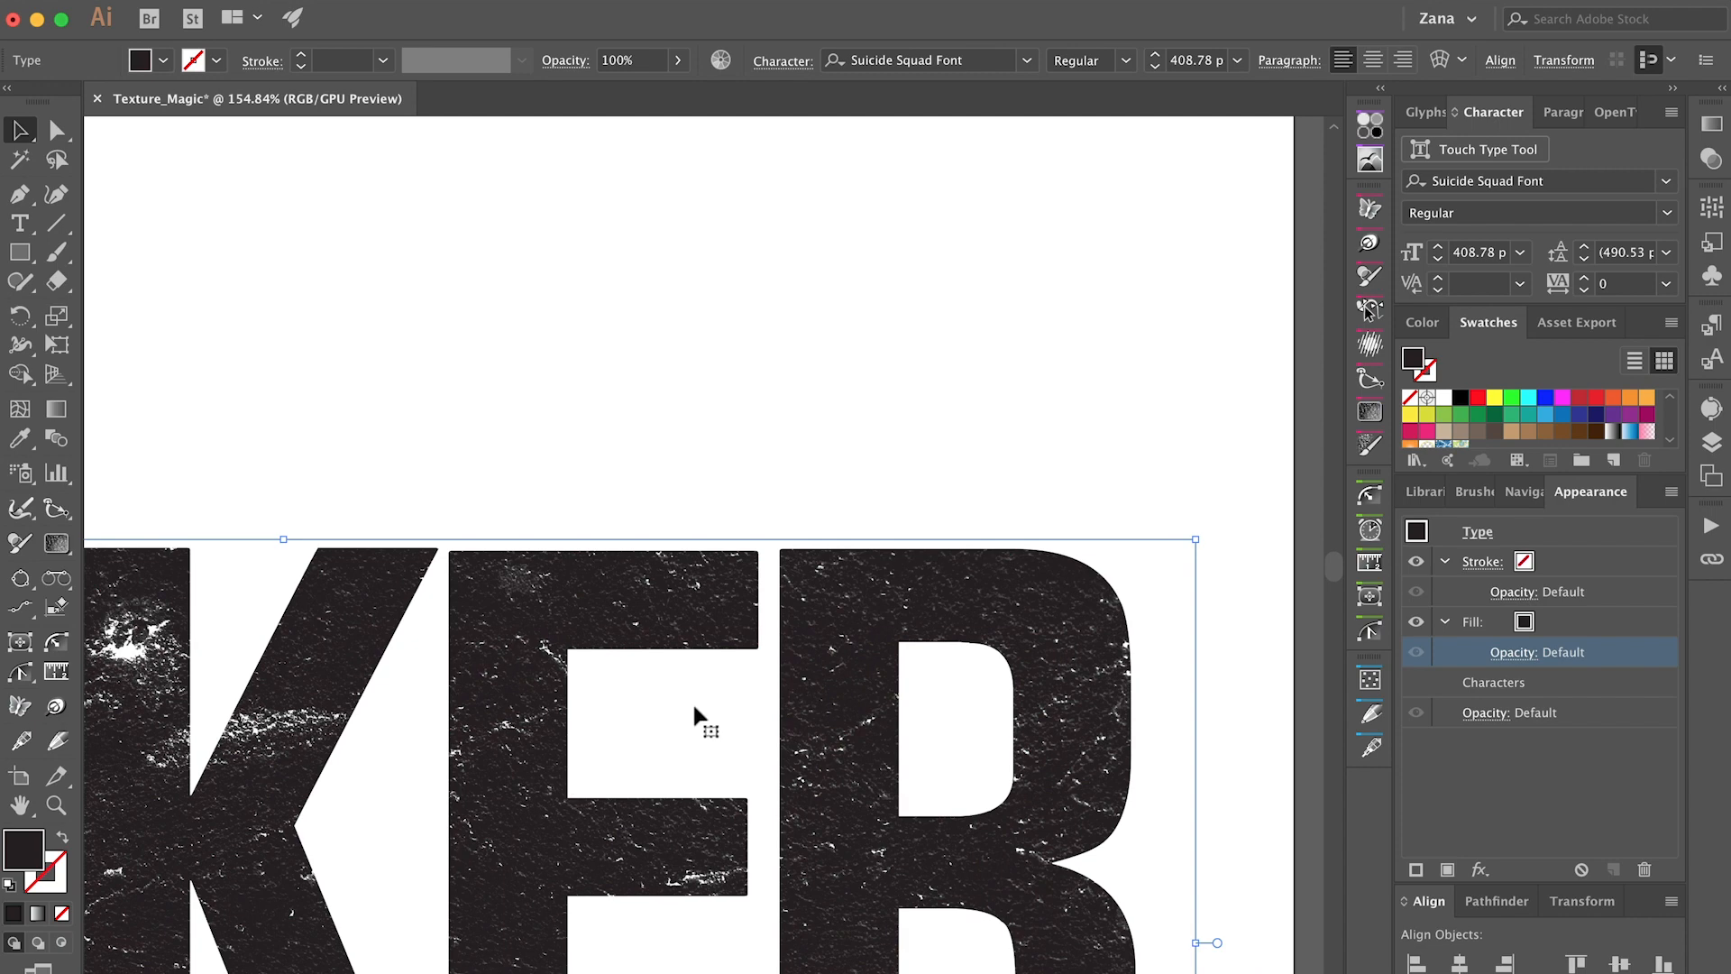
scroll(495, 681, "down", 4)
scroll(597, 711, "up", 5)
scroll(545, 441, "up", 5)
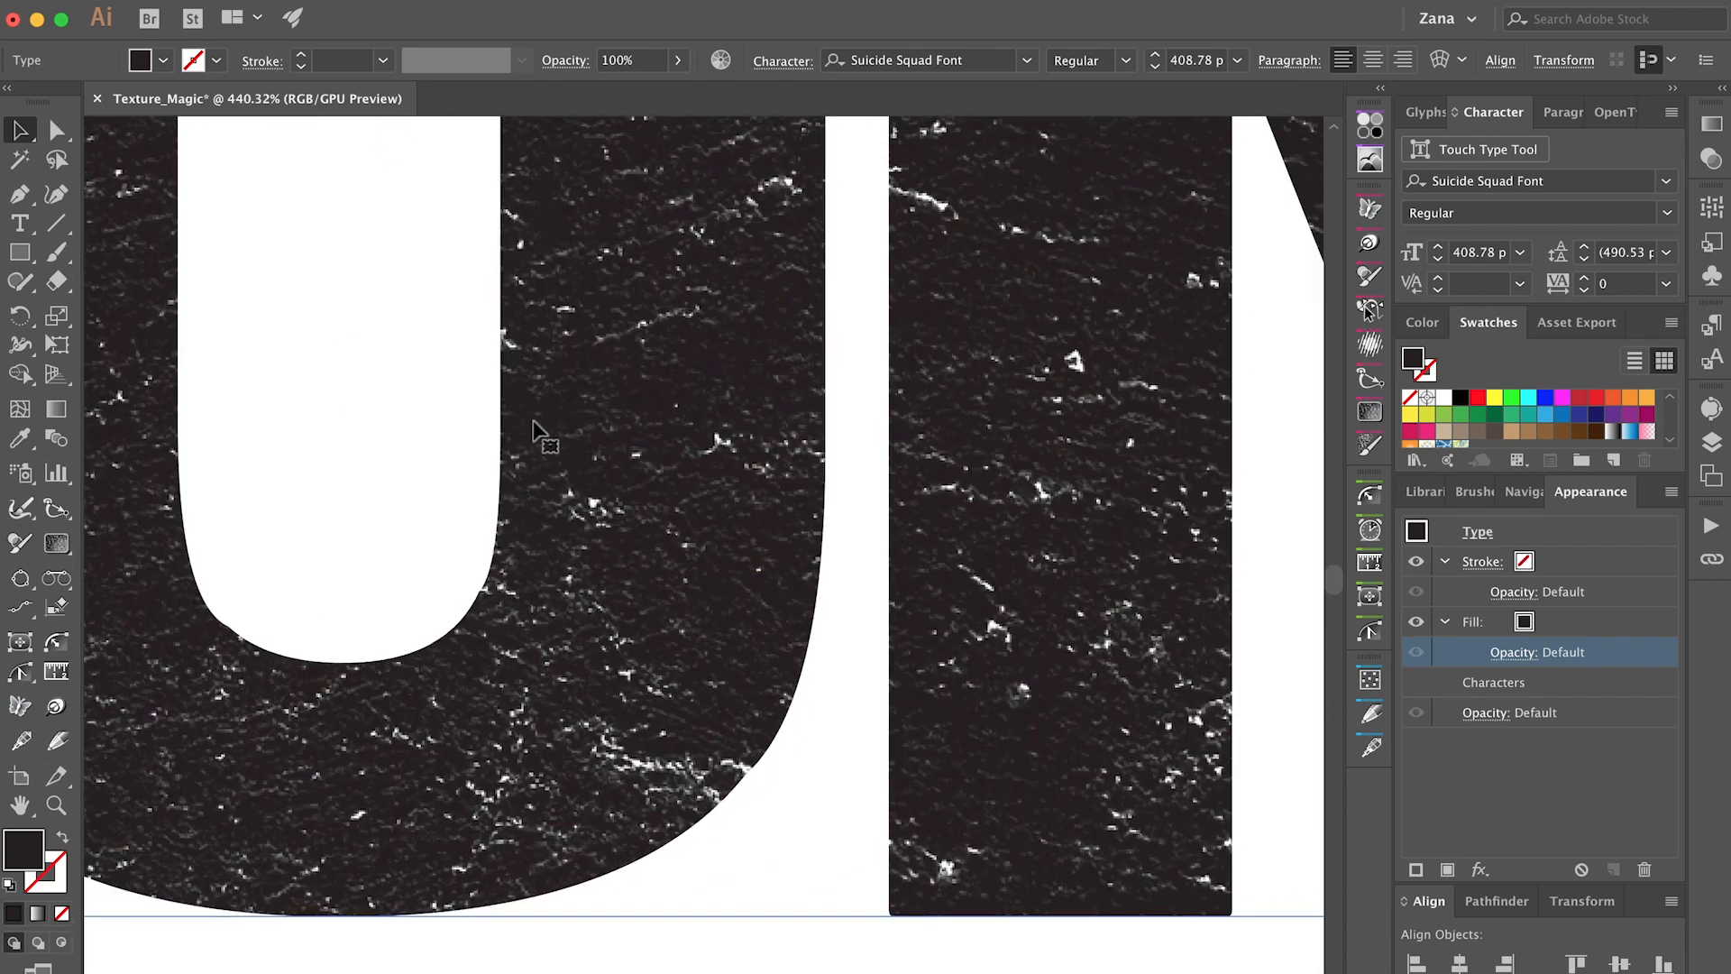
Apply a Roughen effect to the text's fill with a relative size of 0.3%, corner points and increased detail.
scroll(544, 631, "down", 6)
left_click(1479, 869)
mouse_move(1507, 491)
left_click(1361, 547)
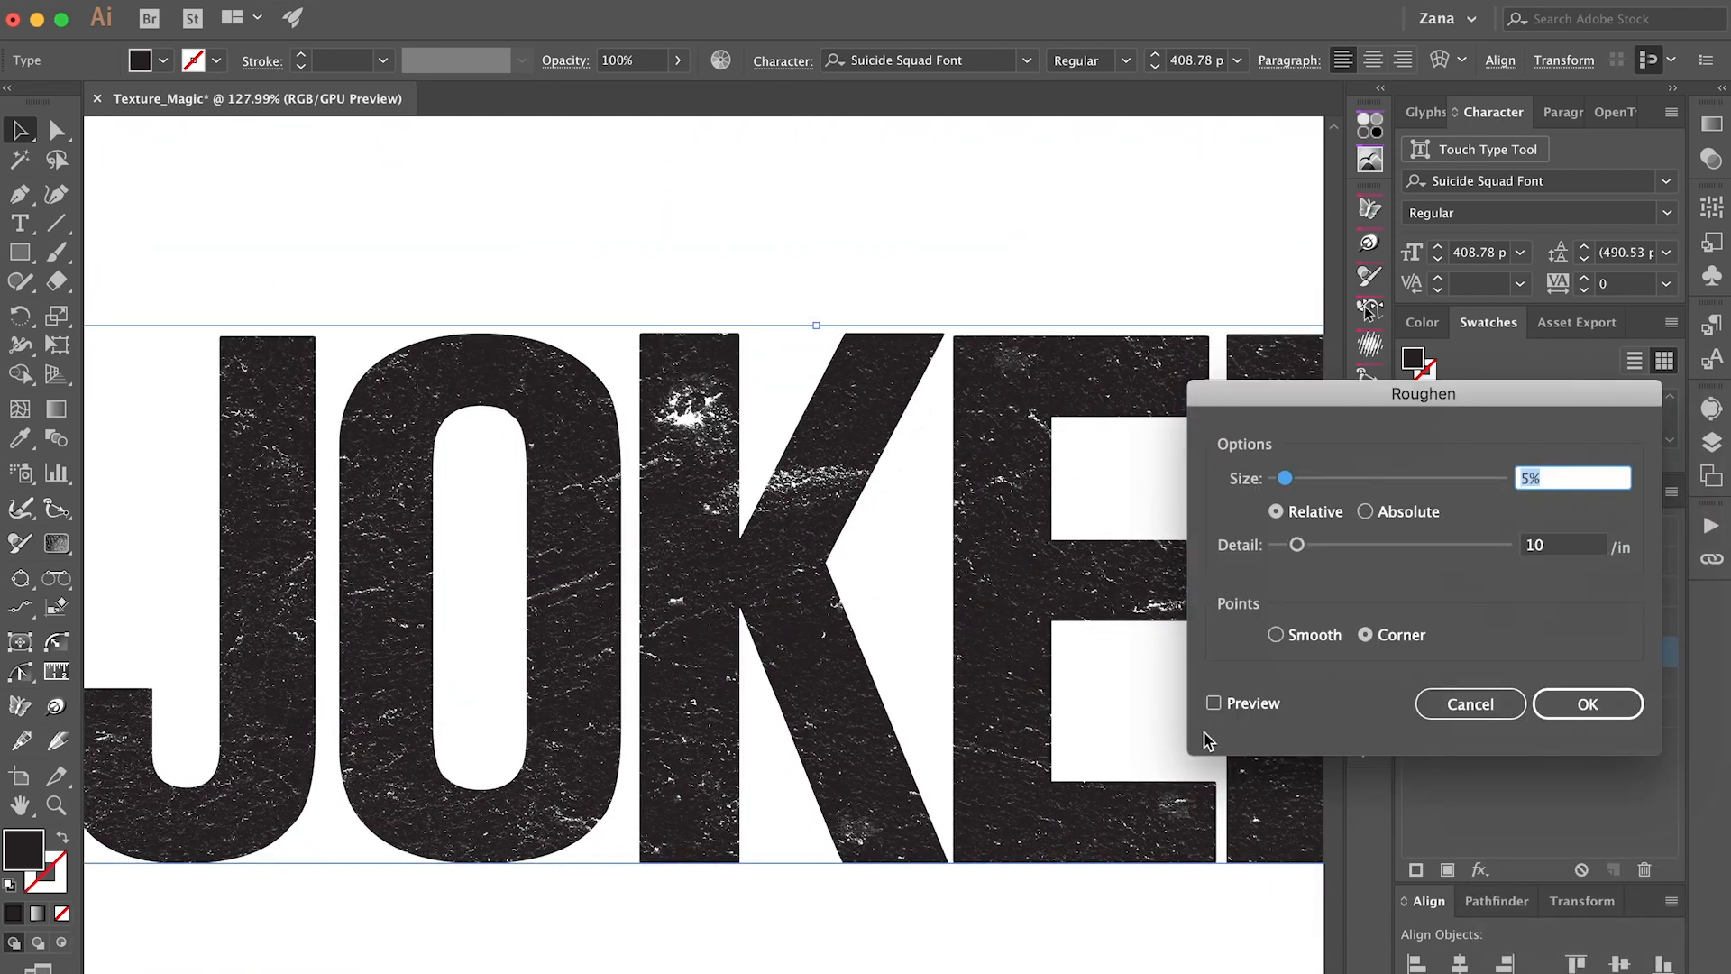
double_click(1531, 480)
type("0.3")
left_click_drag(1297, 544, 1391, 545)
left_click(1630, 706)
Change the text's Roughen effect to a size of 0.2% and a detail of 16 per inch.
key("super+shift+a")
left_click_drag(809, 487, 1232, 750)
key("super+a")
left_click(1414, 652)
left_click(1414, 651)
key("super+0")
scroll(857, 341, "up", 4)
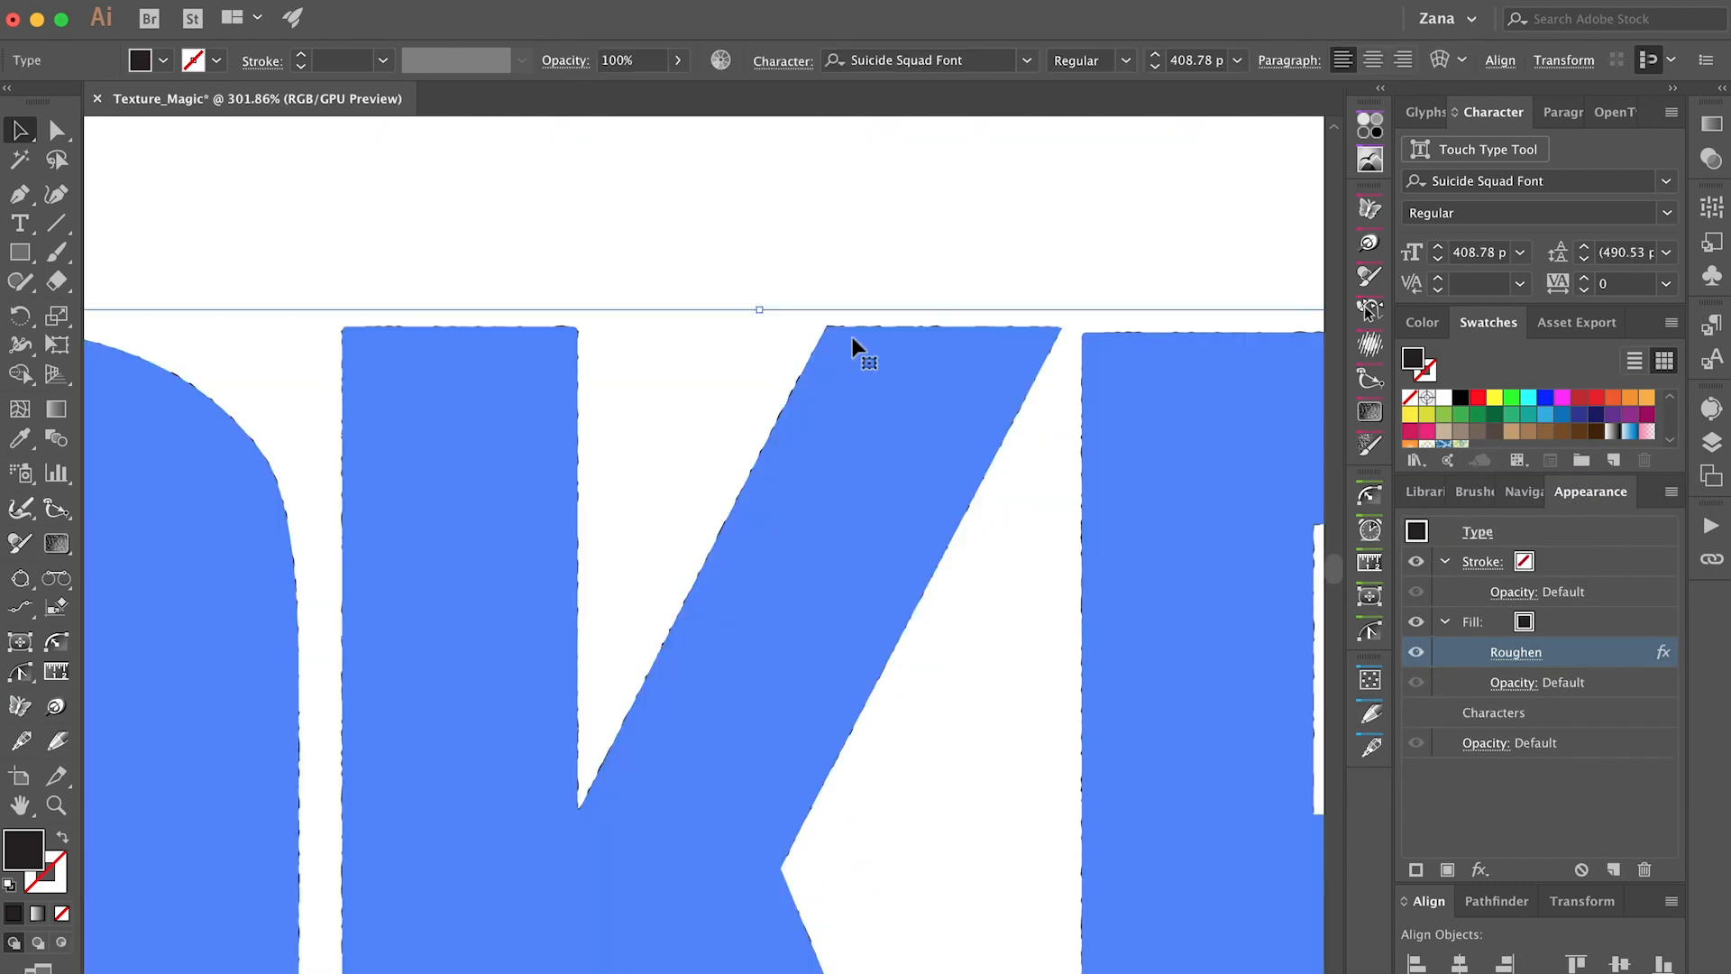
left_click(1505, 655)
type("0.2")
key("Tab")
left_click_drag(1391, 545, 1312, 545)
left_click(1214, 703)
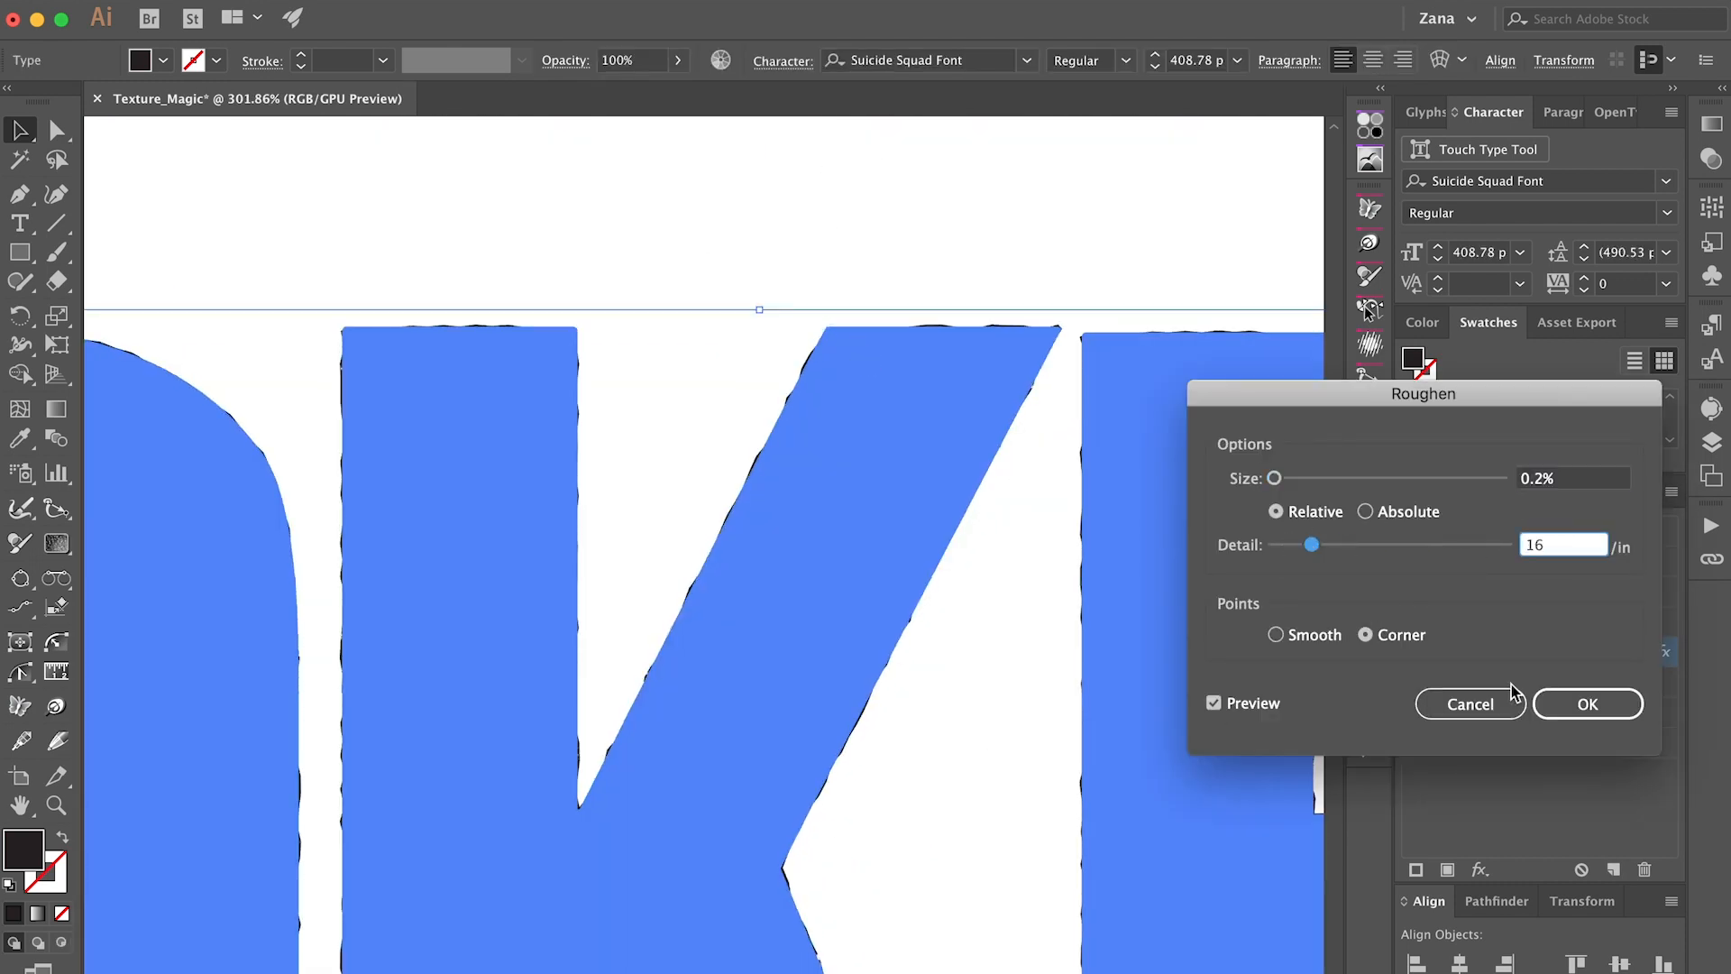
left_click(1587, 704)
Examine the roughened JOKER lettering at different zoom levels and compare it with the source texture in Photoshop.
key("super+shift+a")
key("super+0")
scroll(680, 160, "up", 3)
scroll(678, 160, "down", 1)
key("super+a")
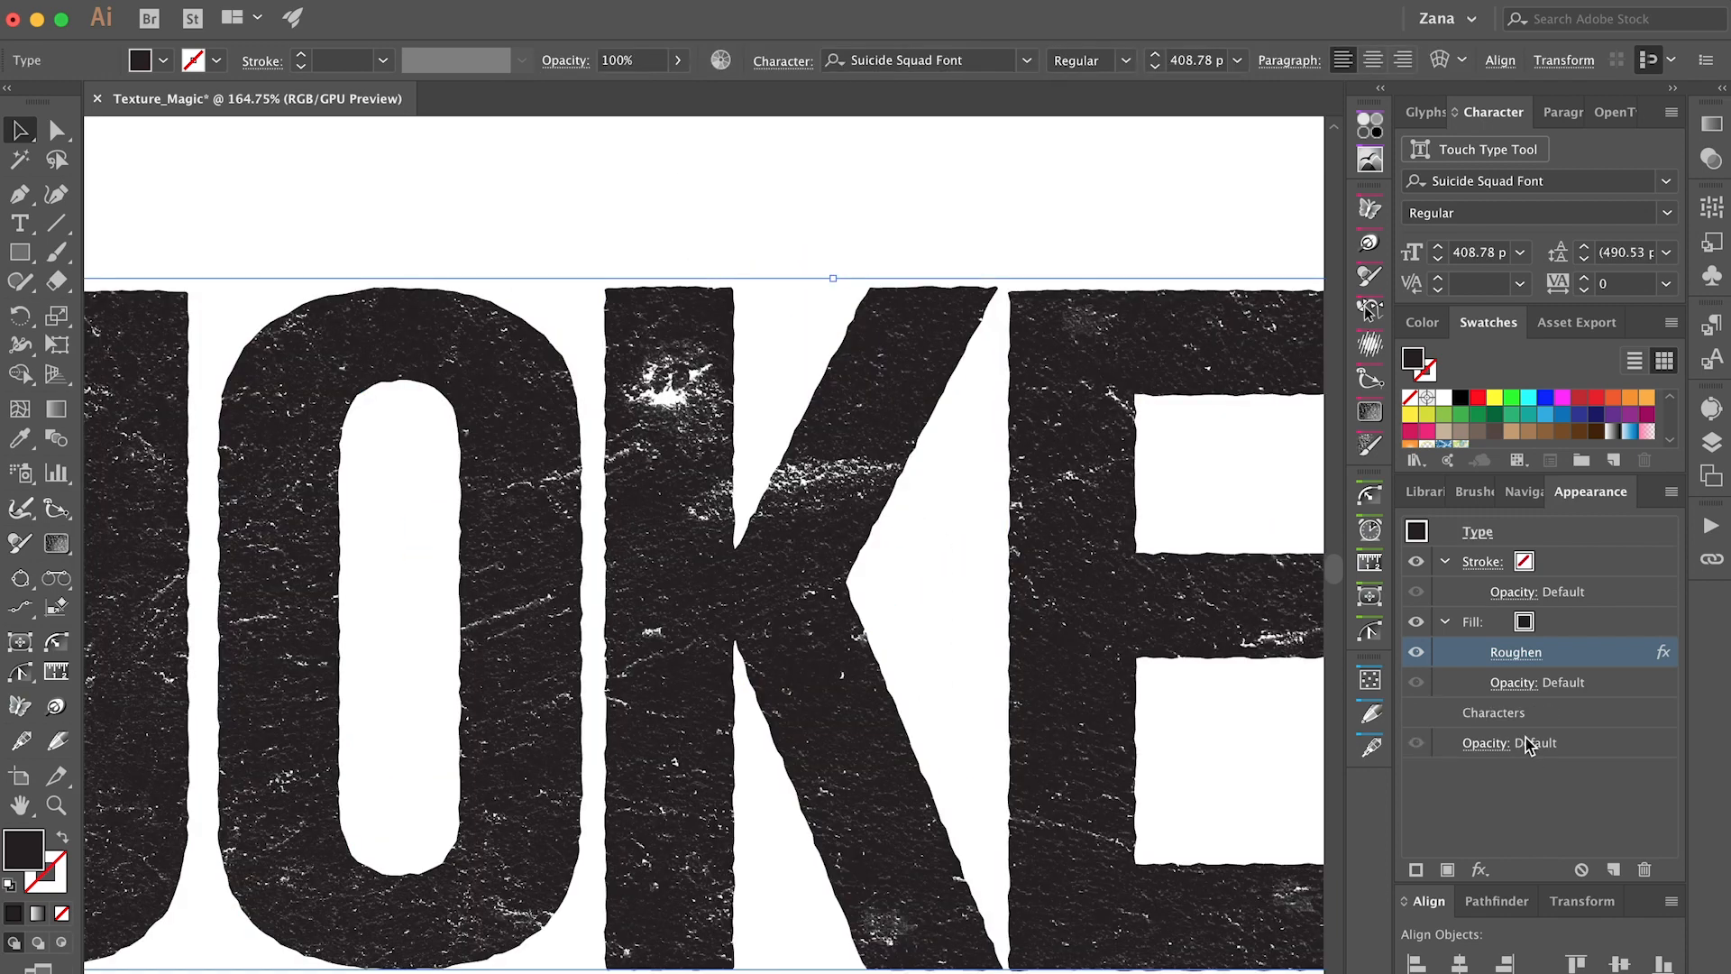
key("super+shift+a")
left_click_drag(677, 298, 730, 306)
left_click_drag(922, 243, 717, 694)
scroll(717, 695, "down", 5)
scroll(786, 584, "up", 4)
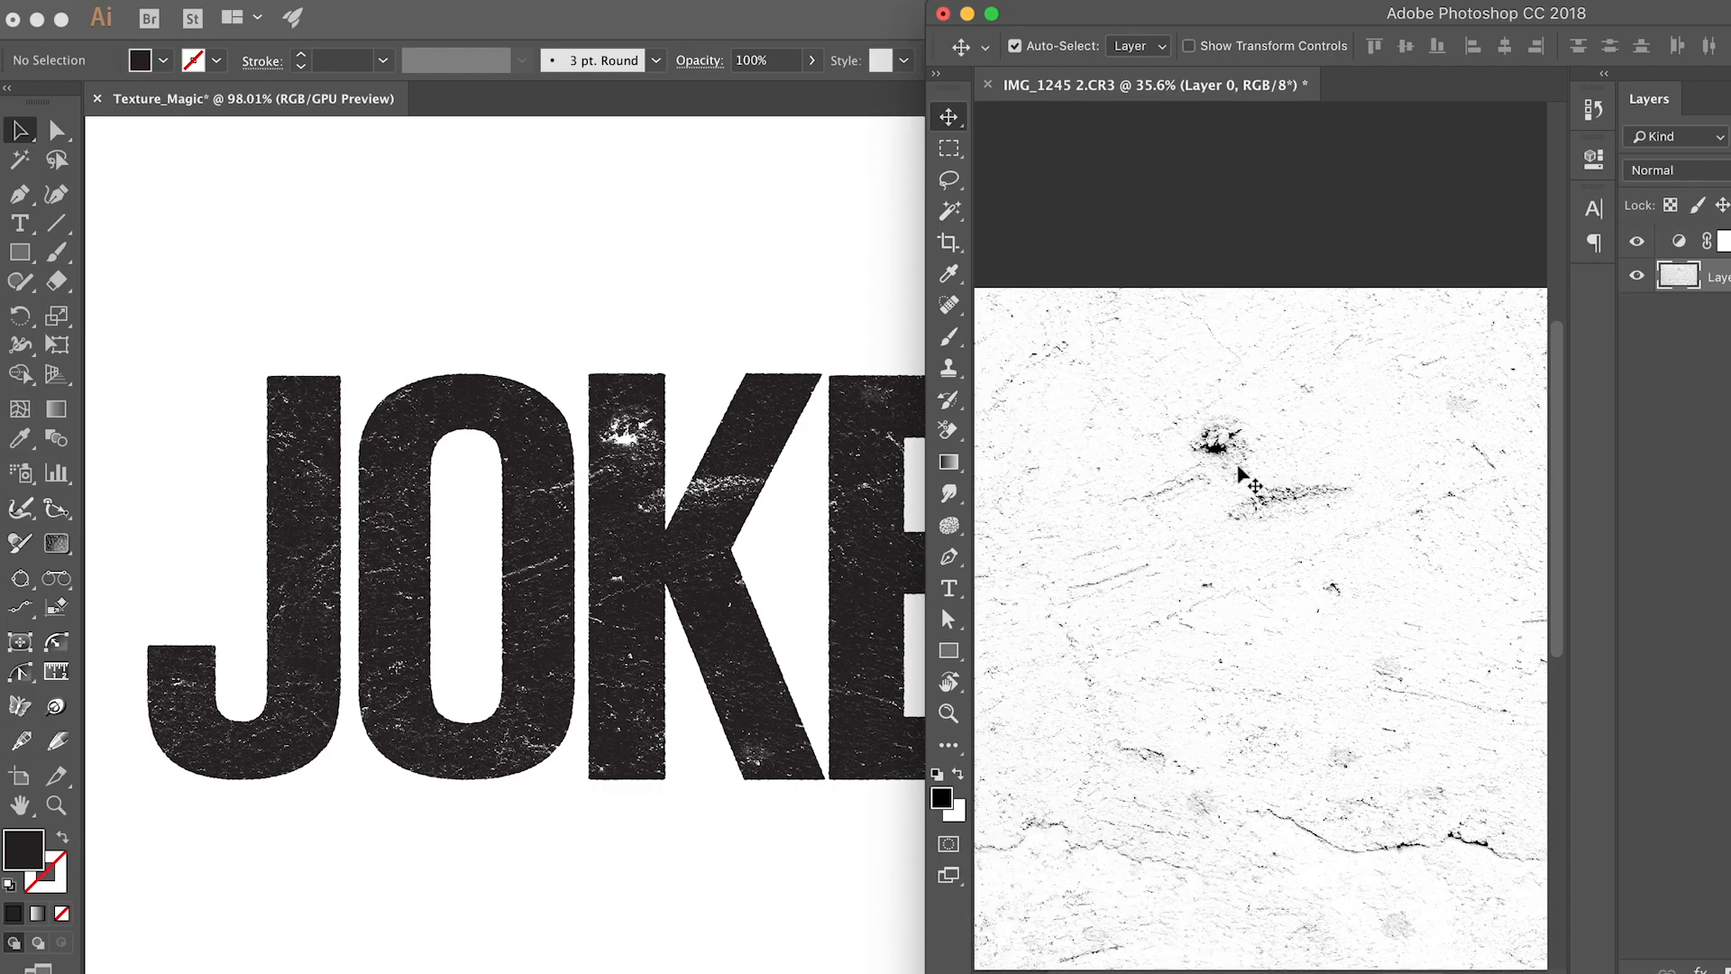
scroll(1240, 469, "up", 5)
scroll(1239, 471, "up", 2)
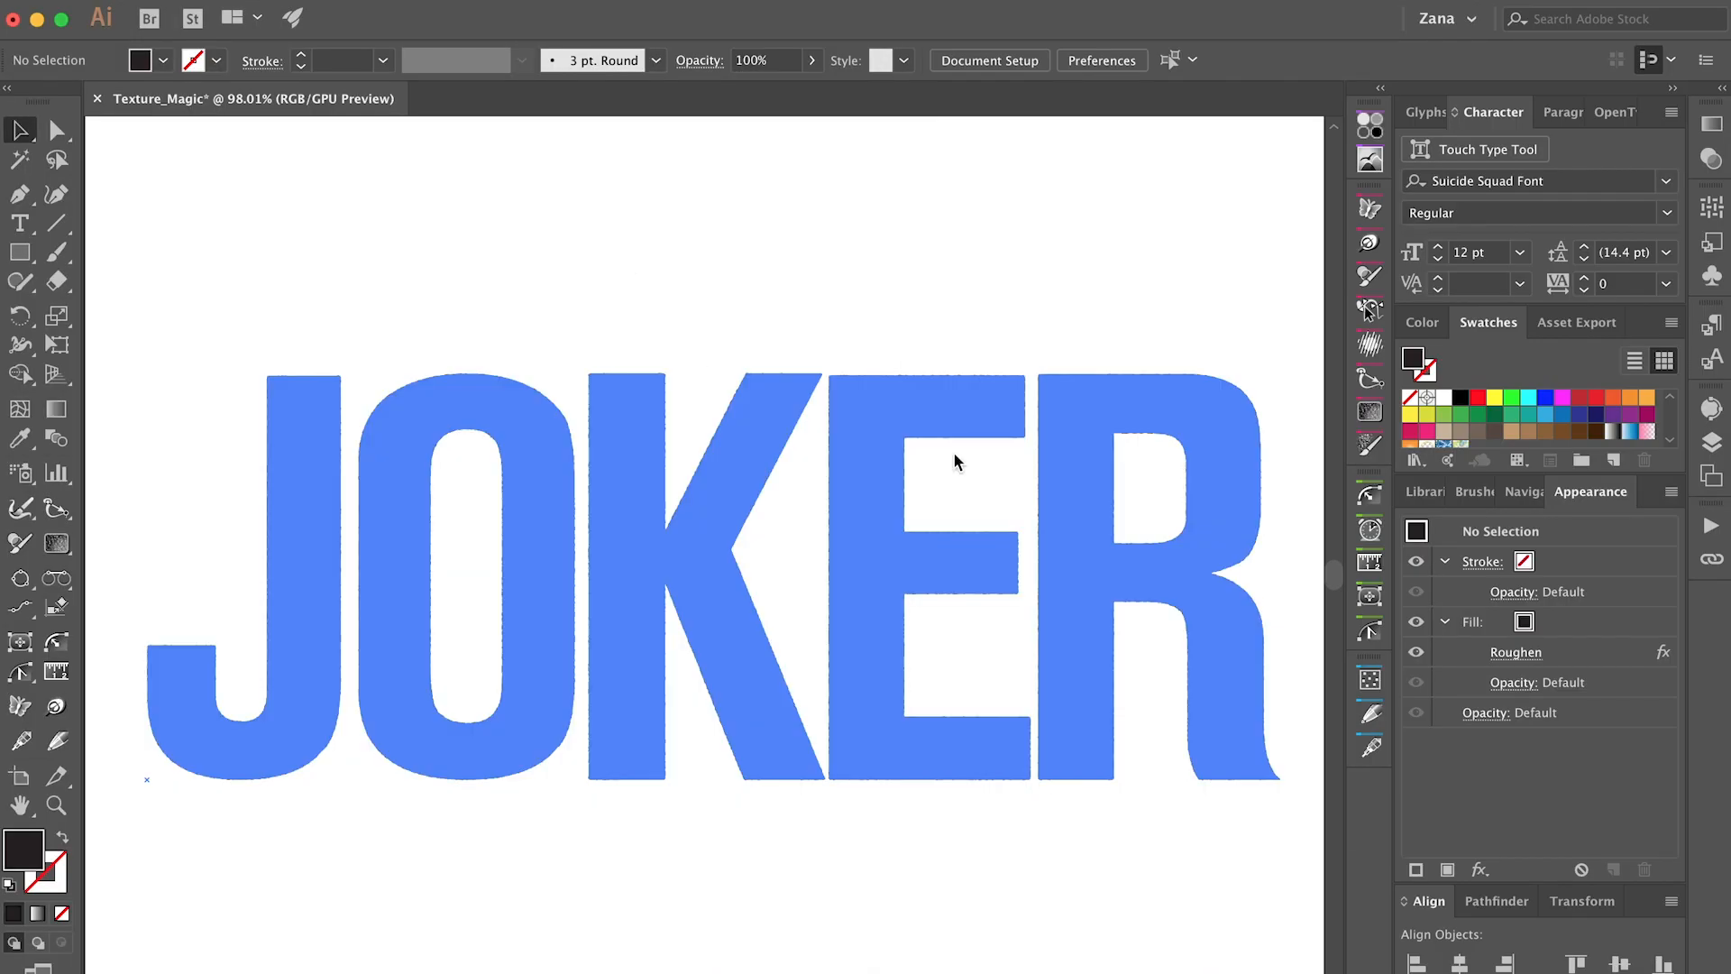
Switch to Chrome and search Google for "joker images hd".
key("ctrl+0")
key("super+Tab")
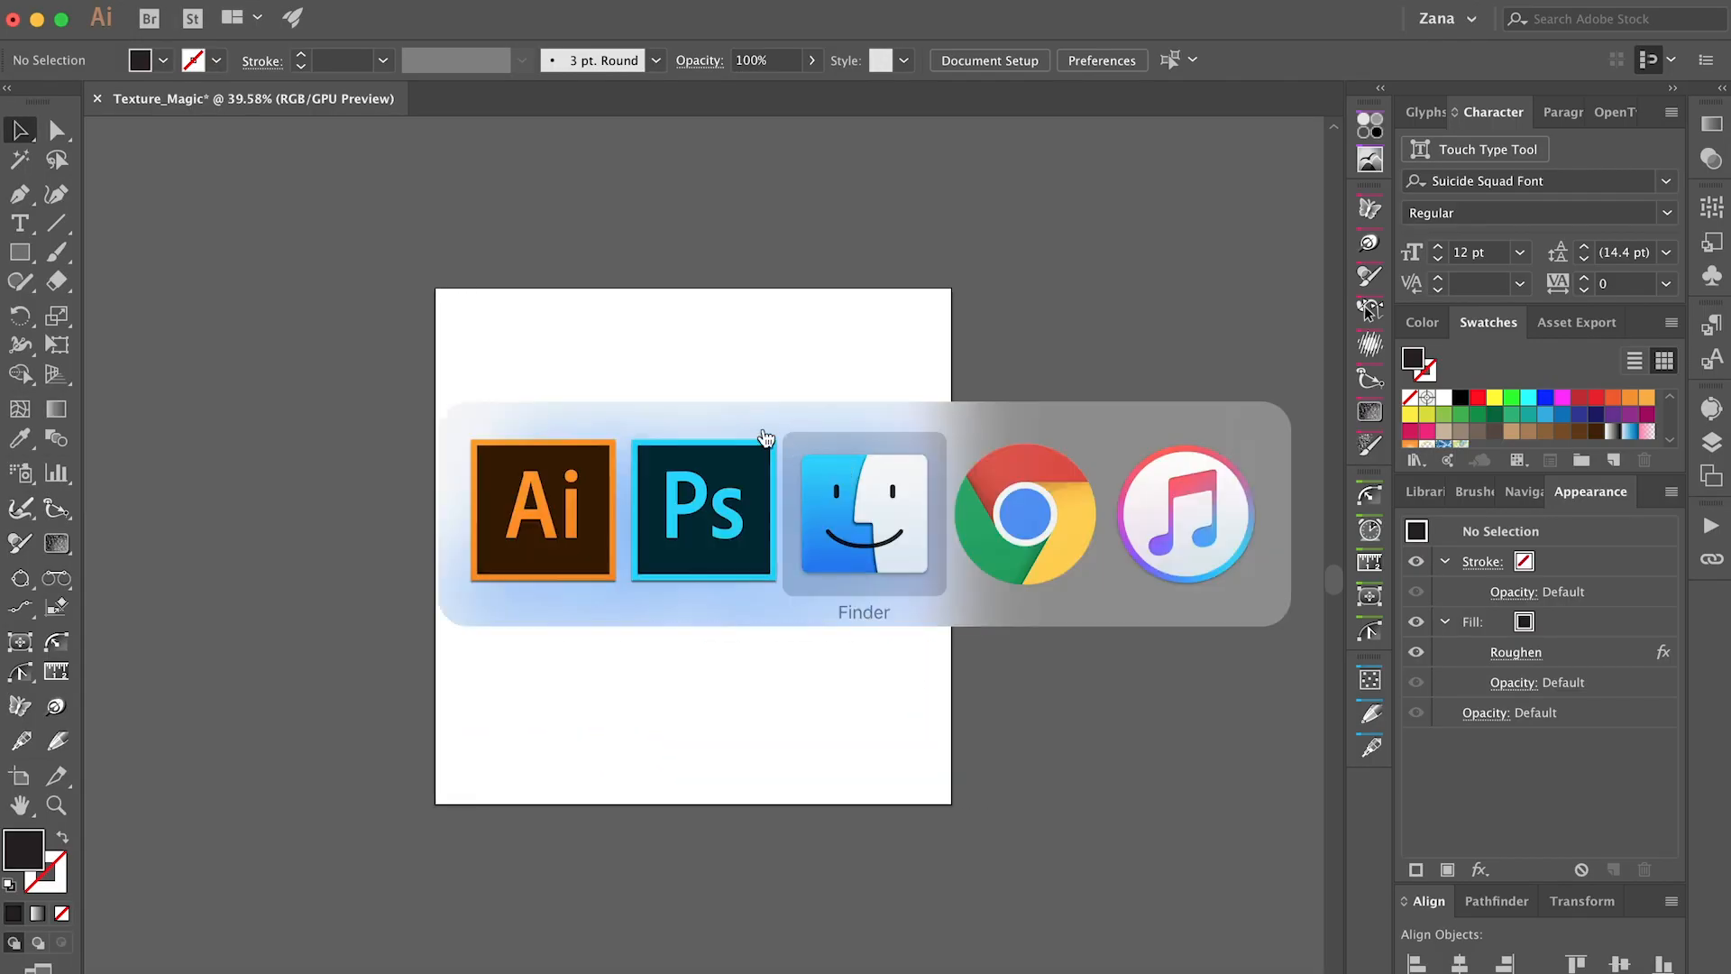
left_click(1023, 538)
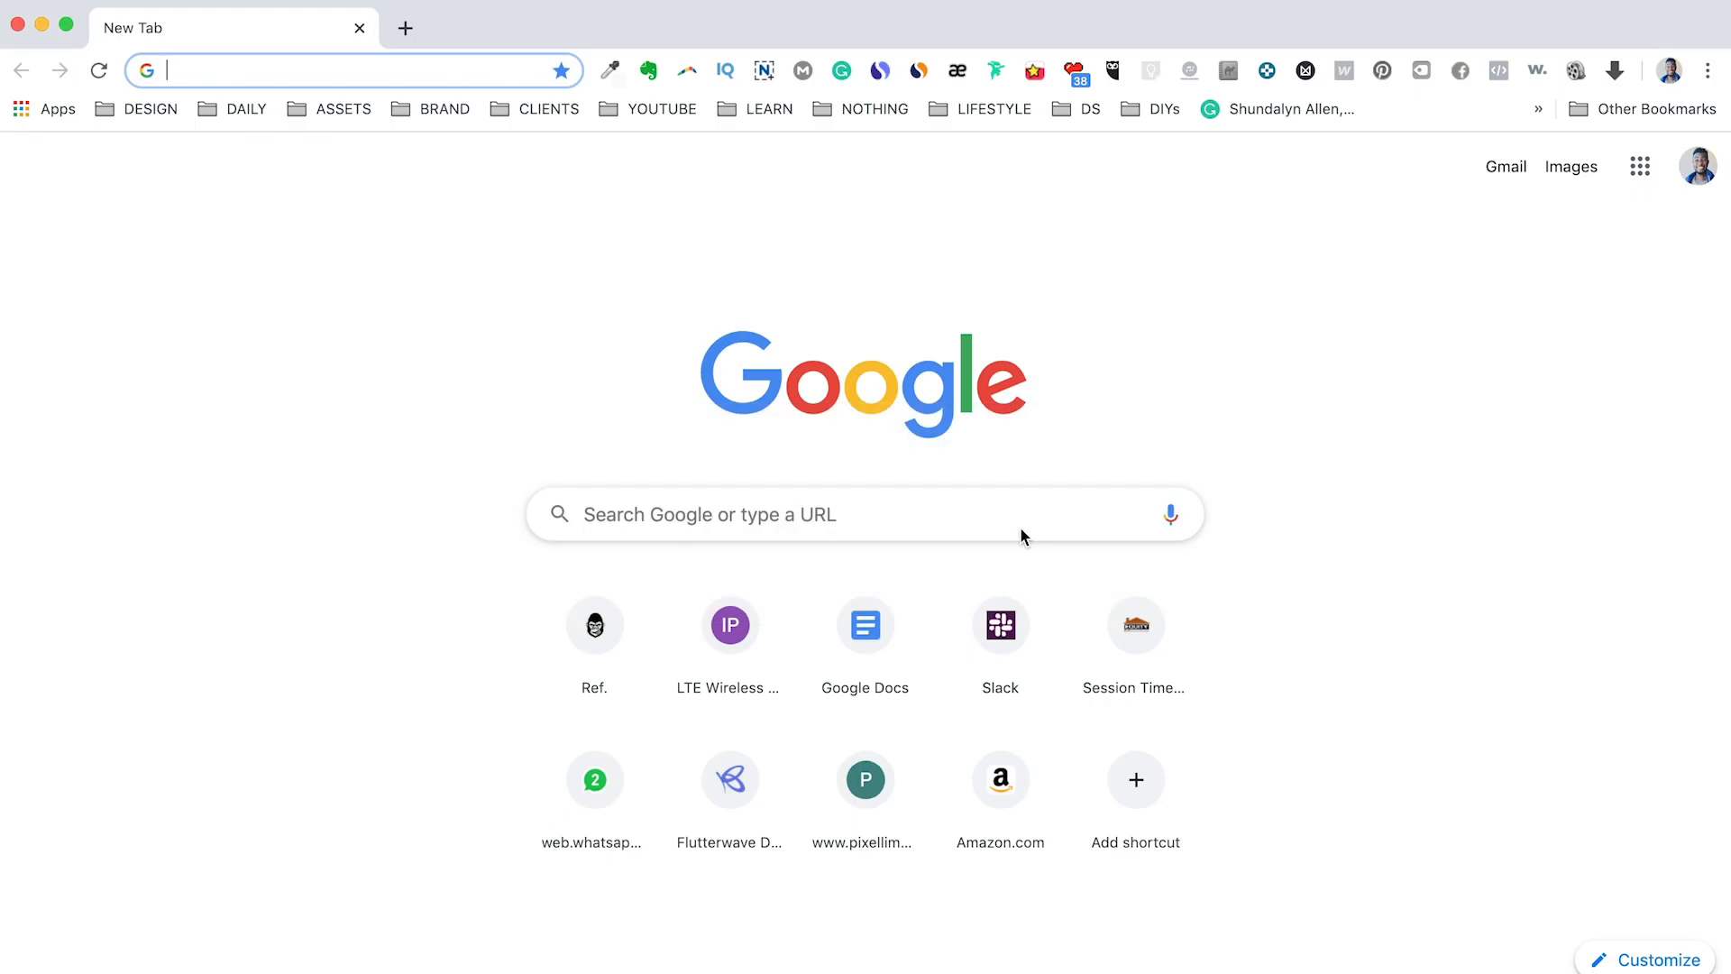
type("jiker")
key("BackSpace")
key("BackSpace")
key("BackSpace")
key("BackSpace")
type("oker")
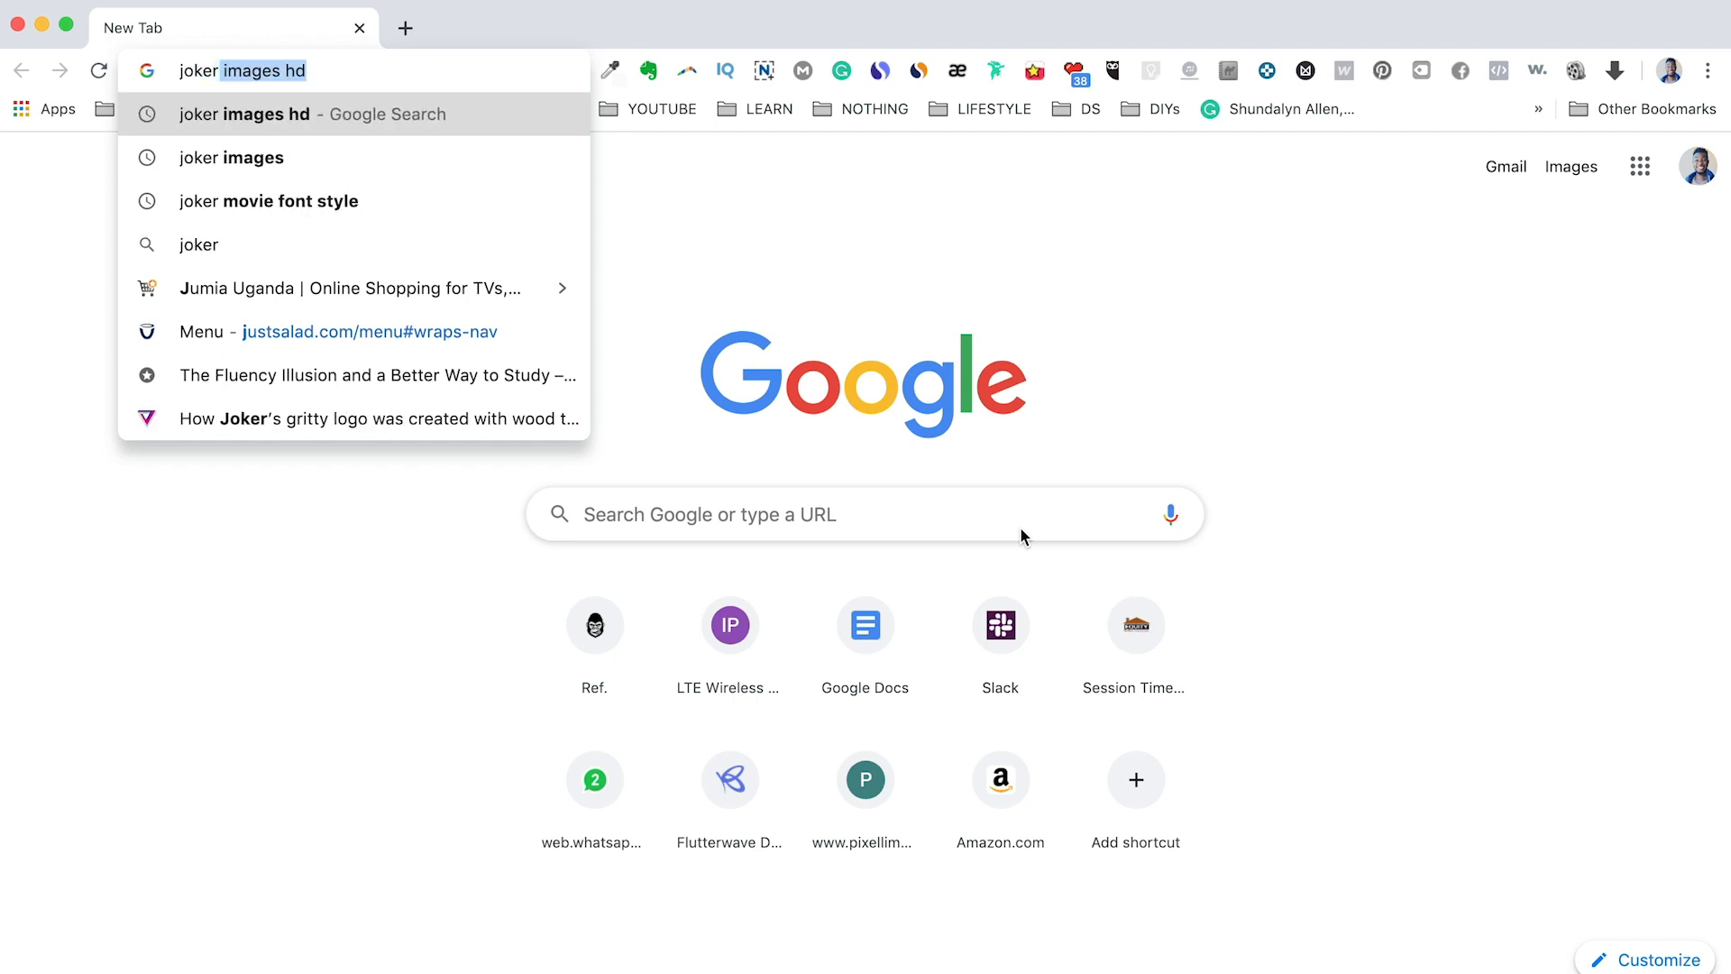
key("Return")
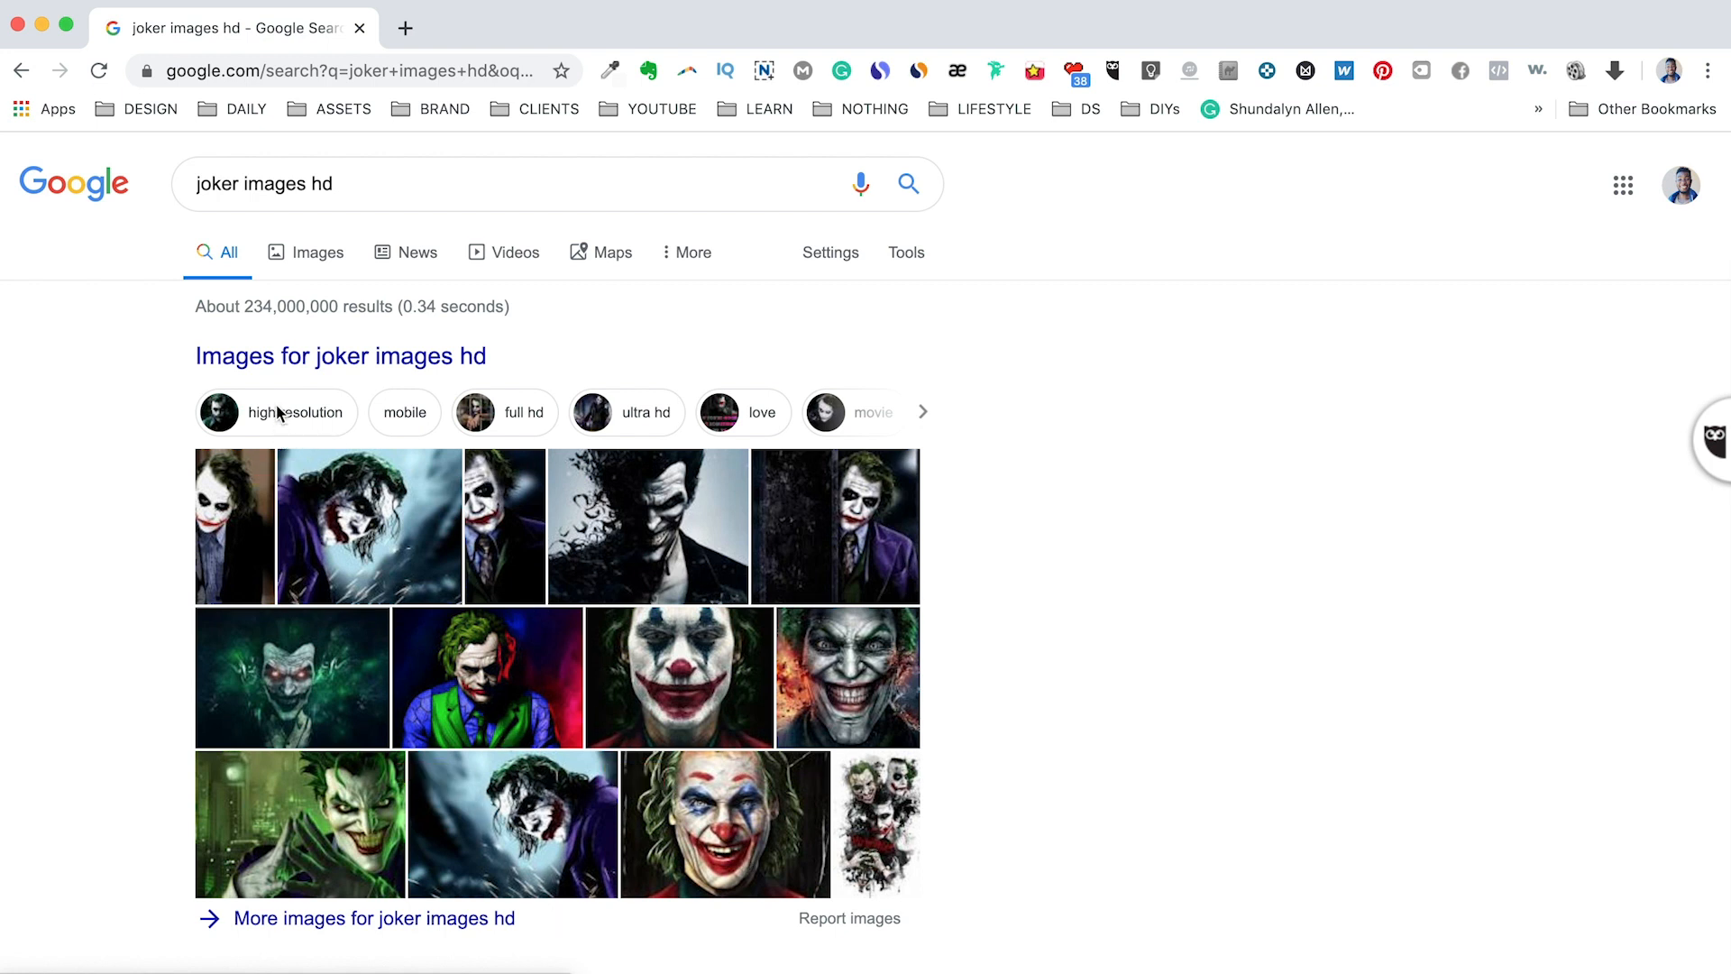
Find the hdqwalls Joker 2019 picture in the image results and save it as joker-2019-76 in JPEG format to the Texture Magic folder.
left_click(310, 253)
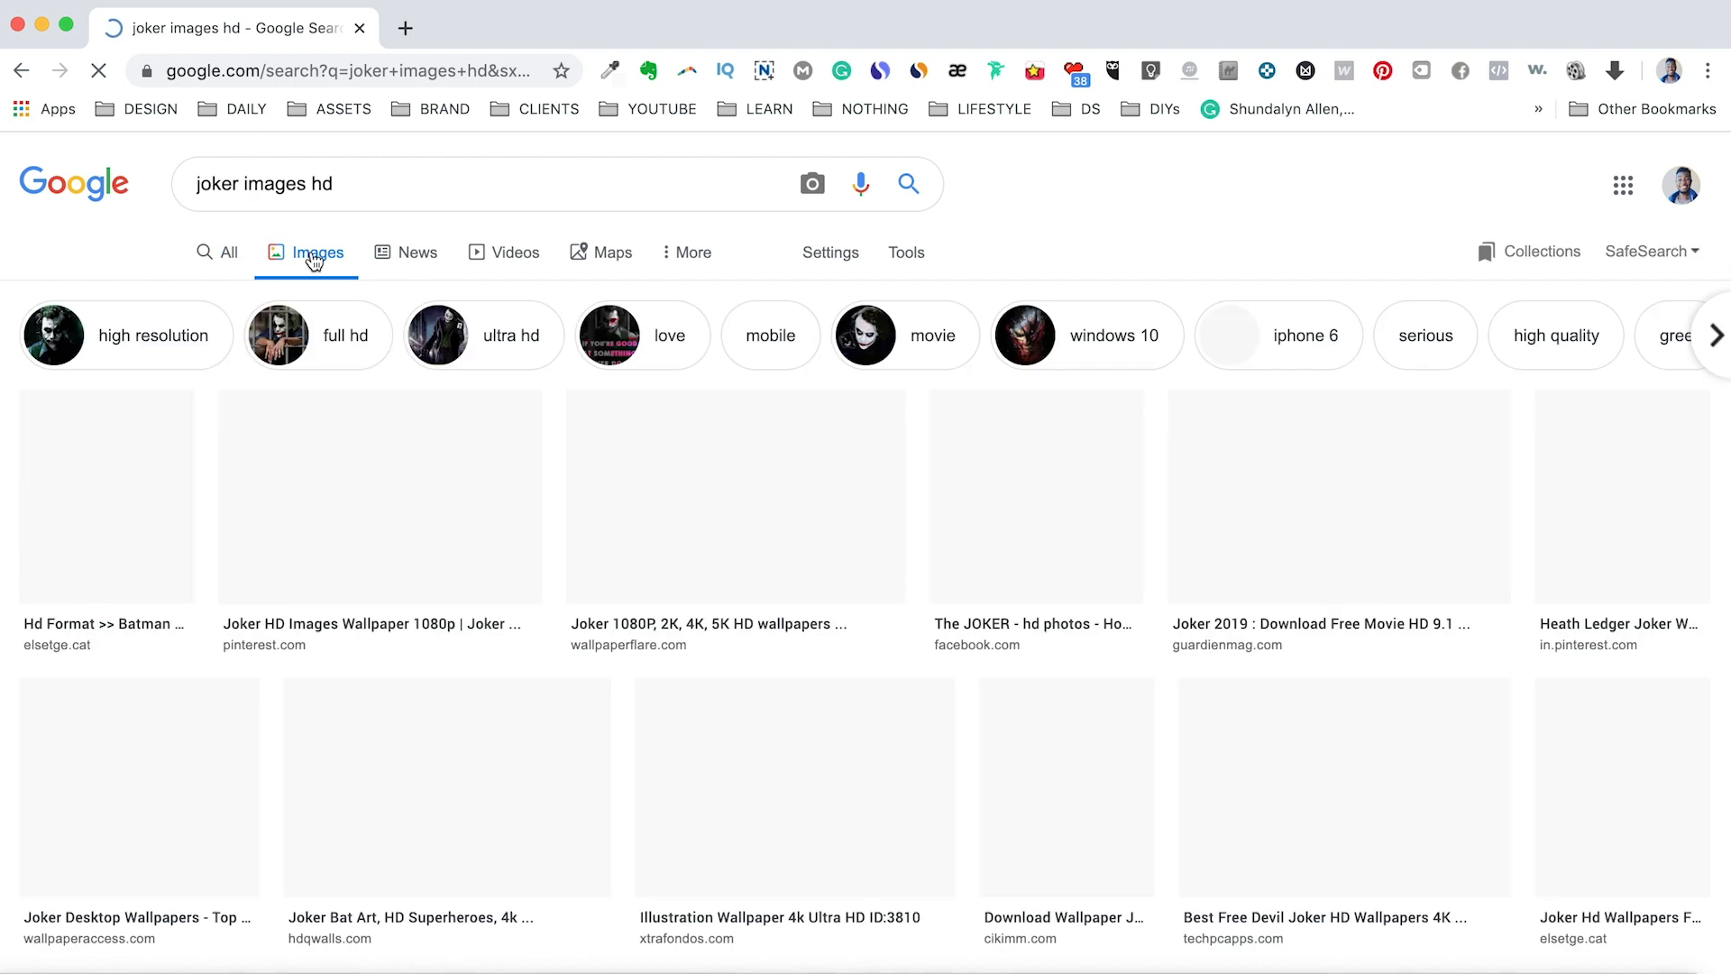
scroll(664, 546, "down", 6)
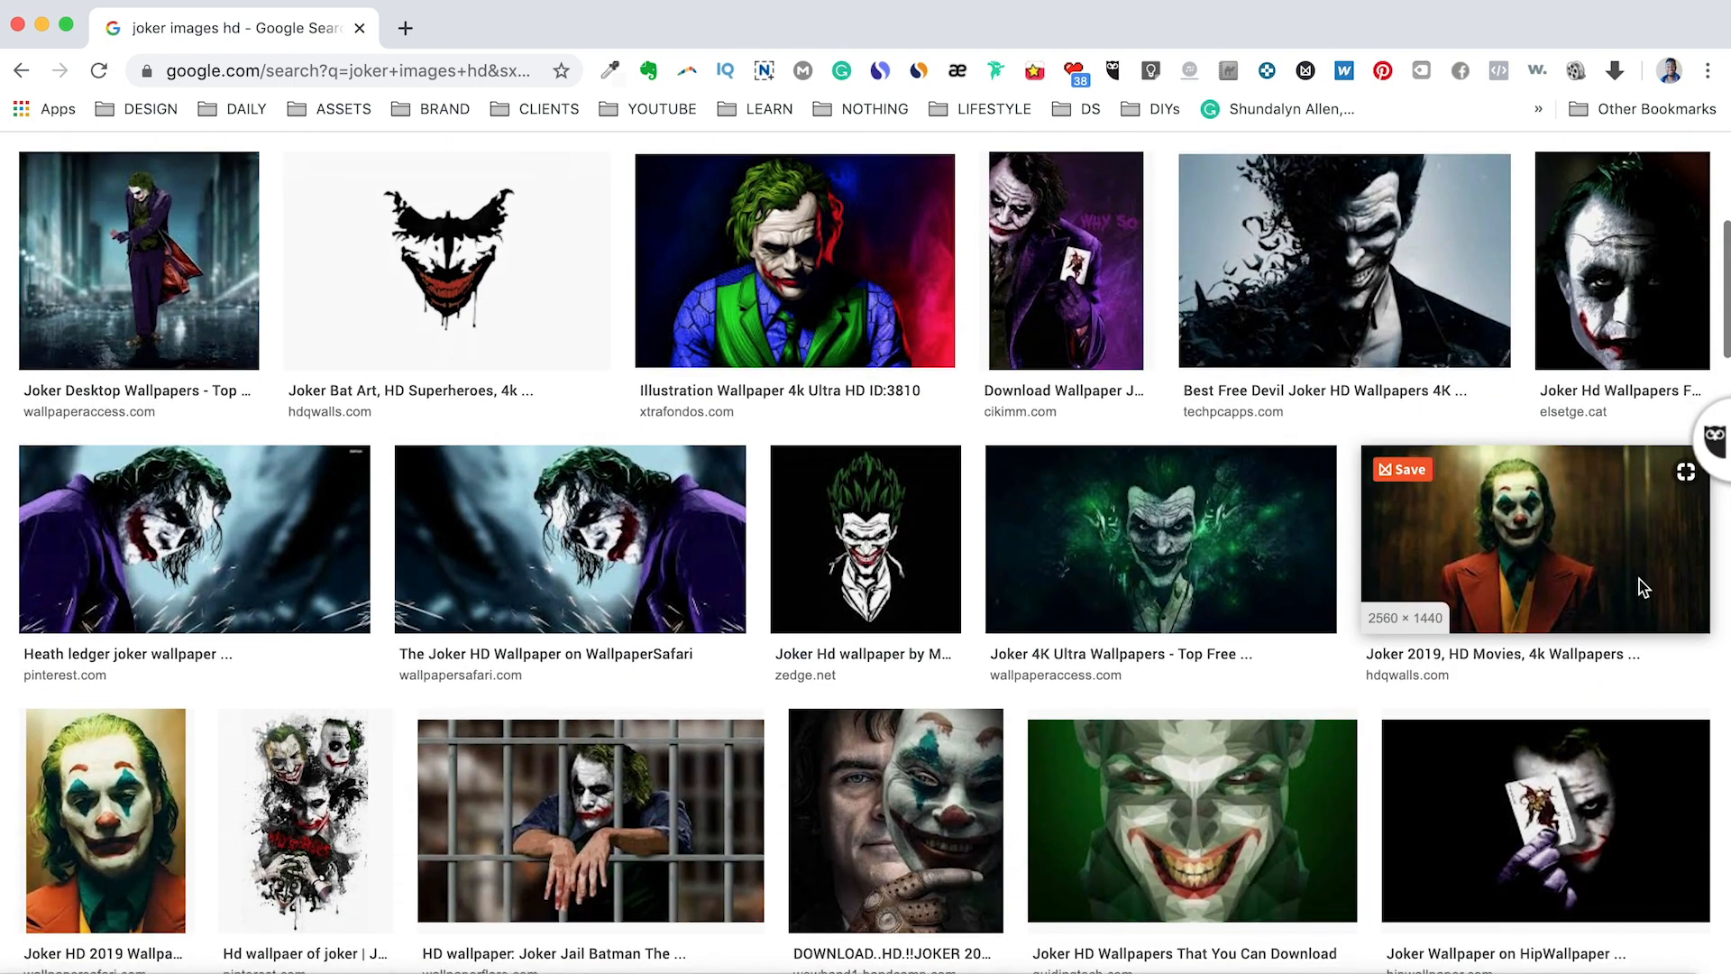
left_click(1568, 571)
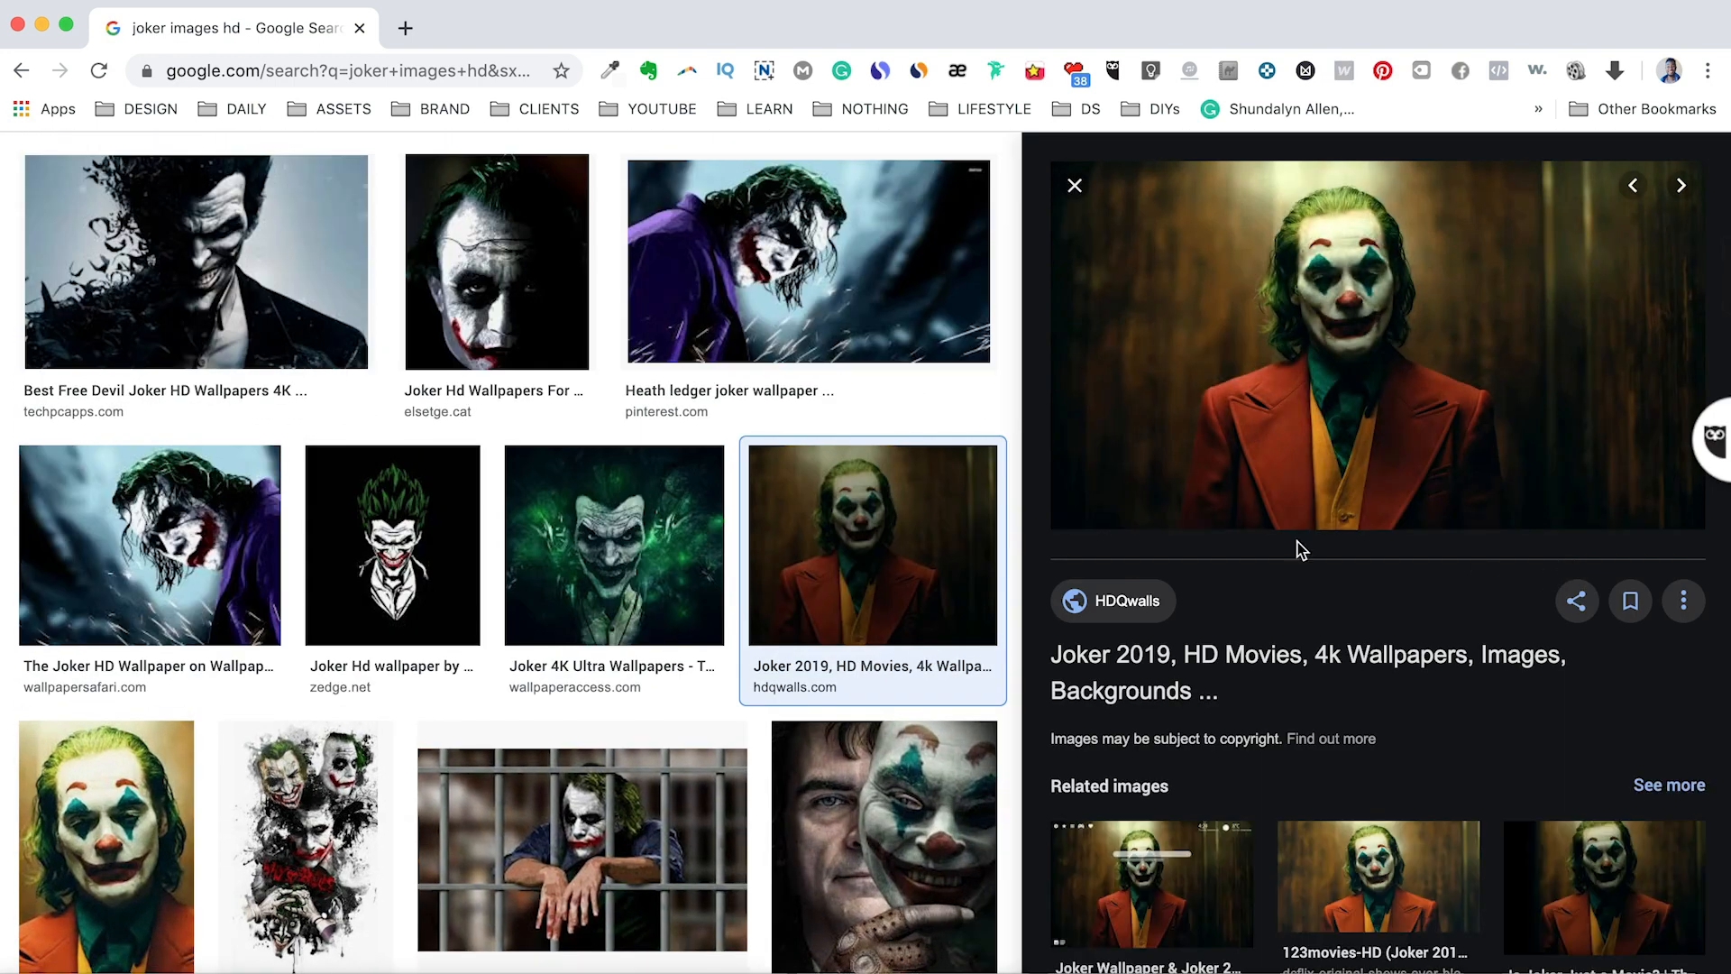
right_click(1298, 430)
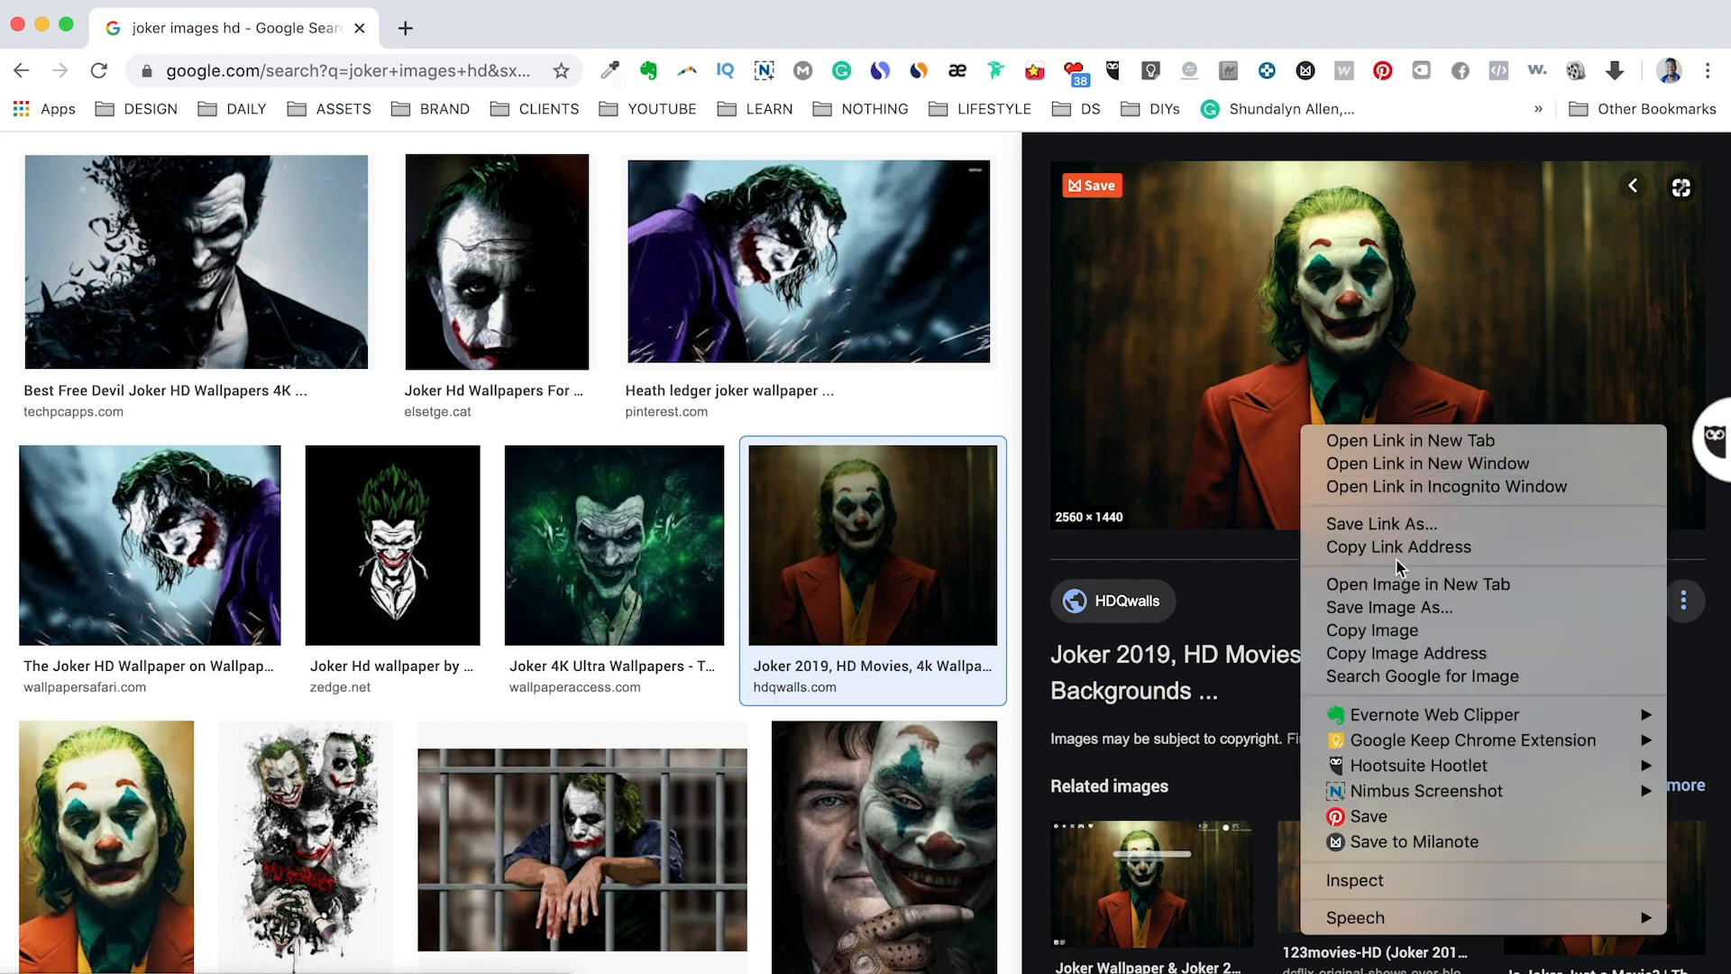
left_click(1397, 607)
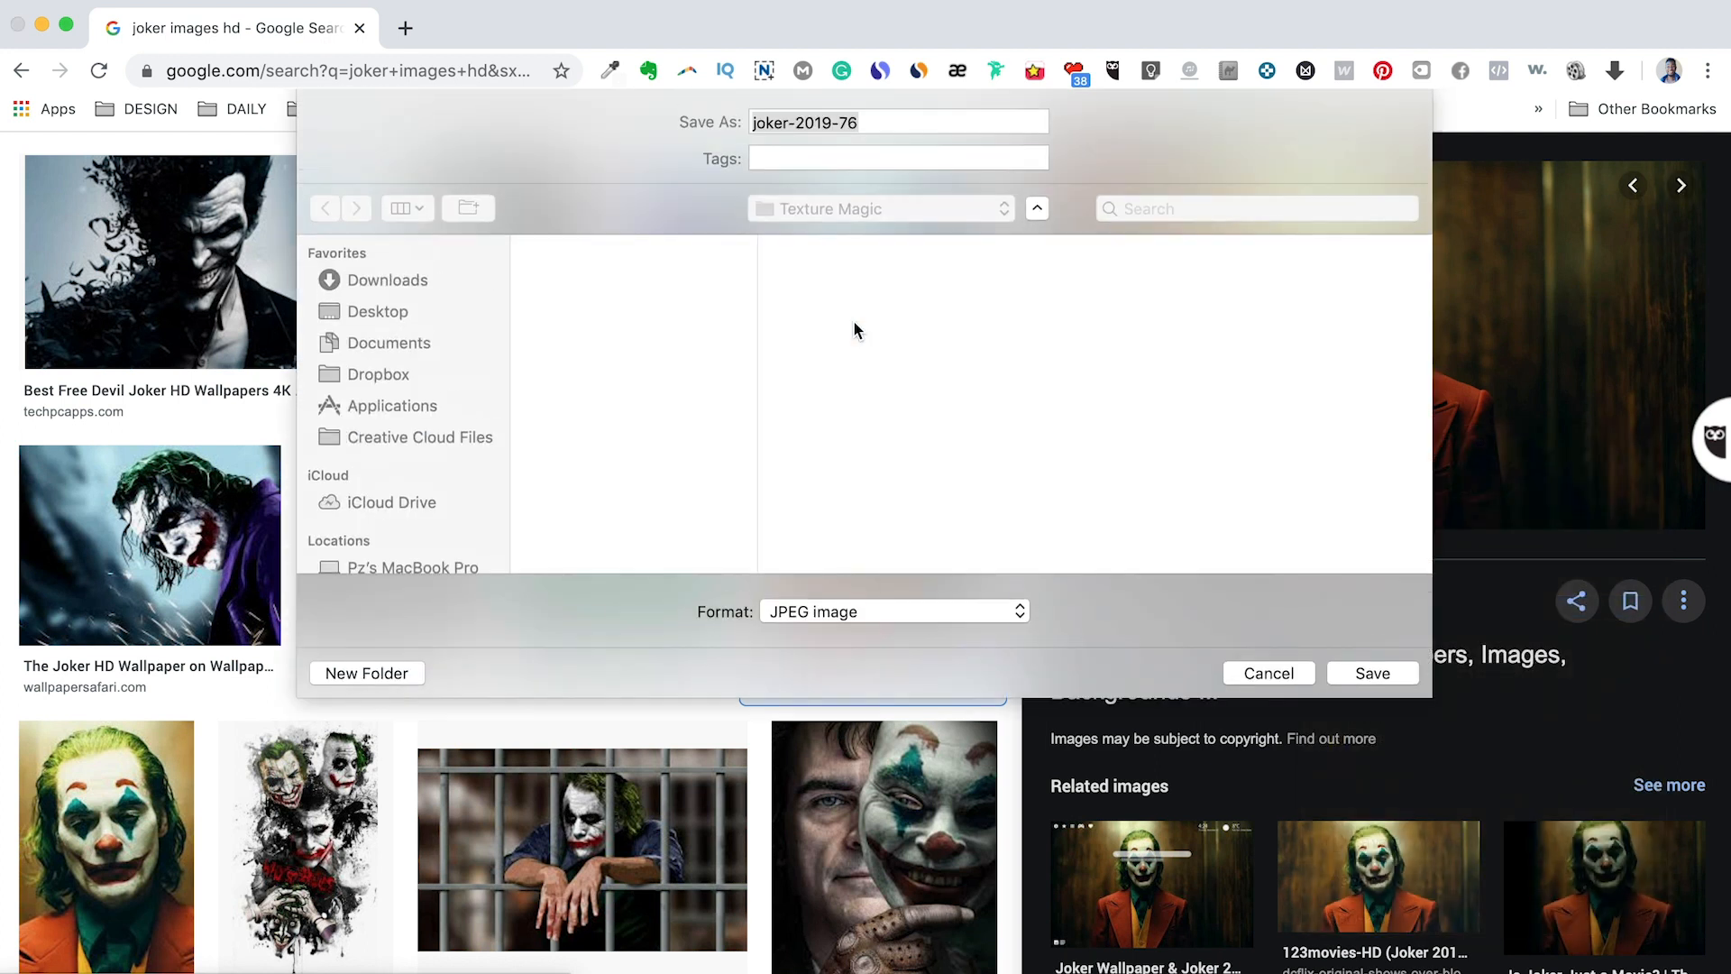
left_click(1363, 673)
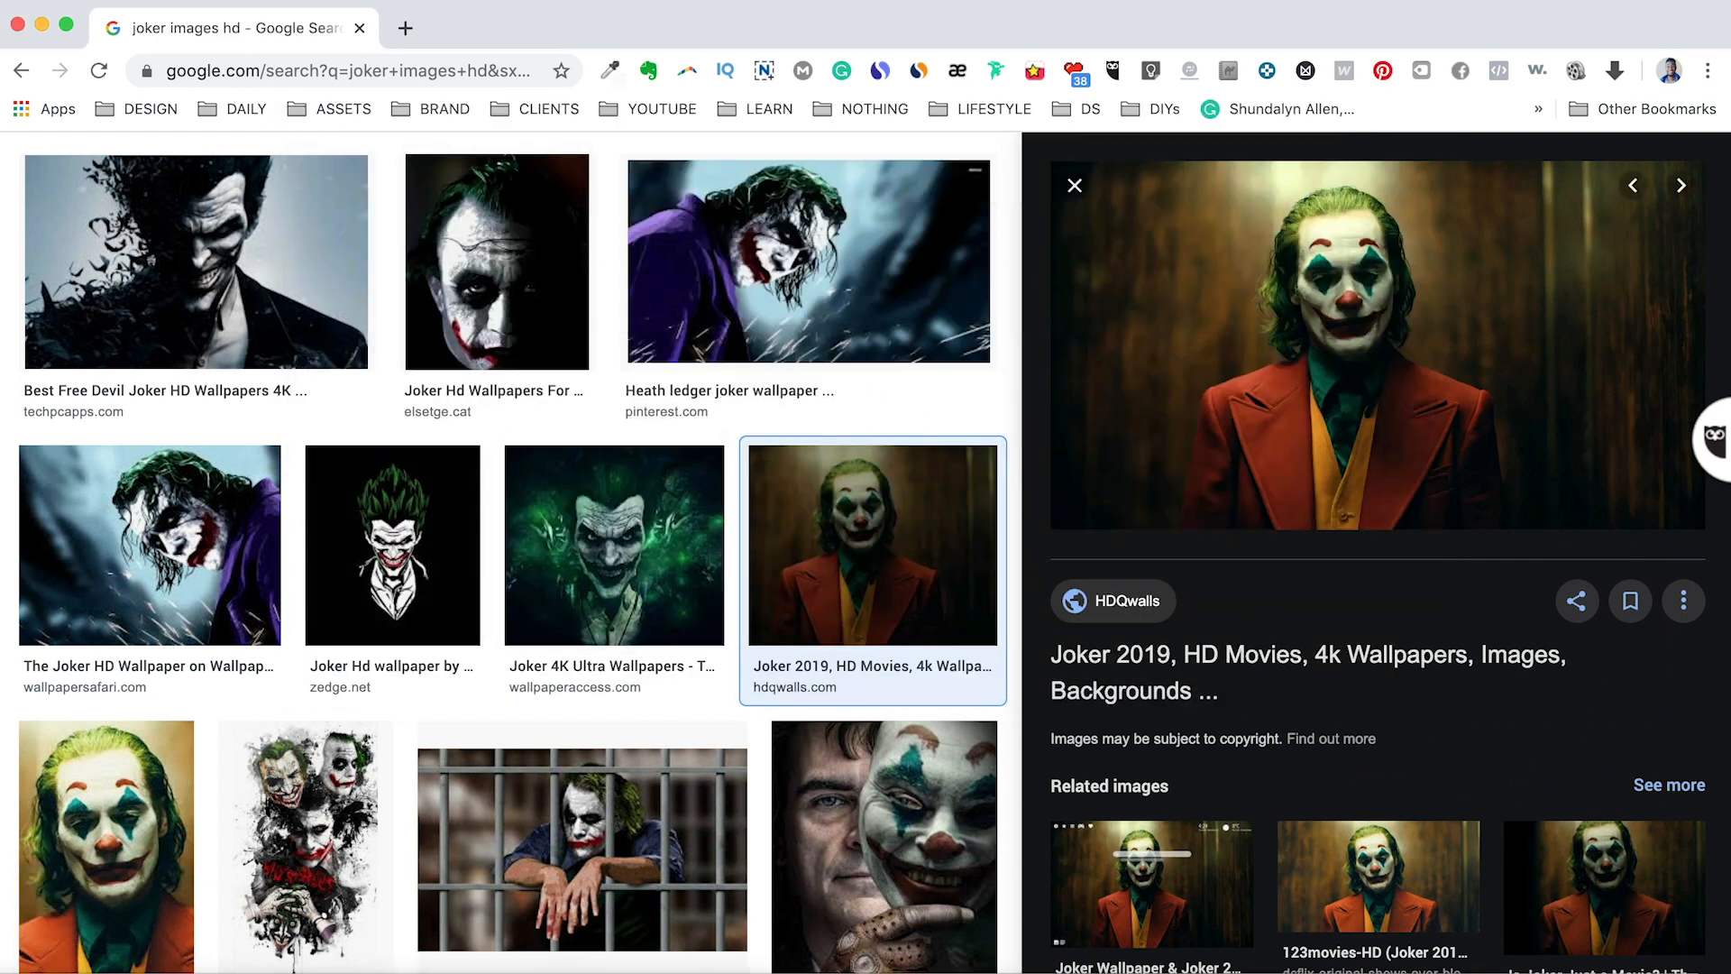
Switch to Illustrator and place the saved Joker picture on the empty canvas beside the artboard.
key("super+Tab")
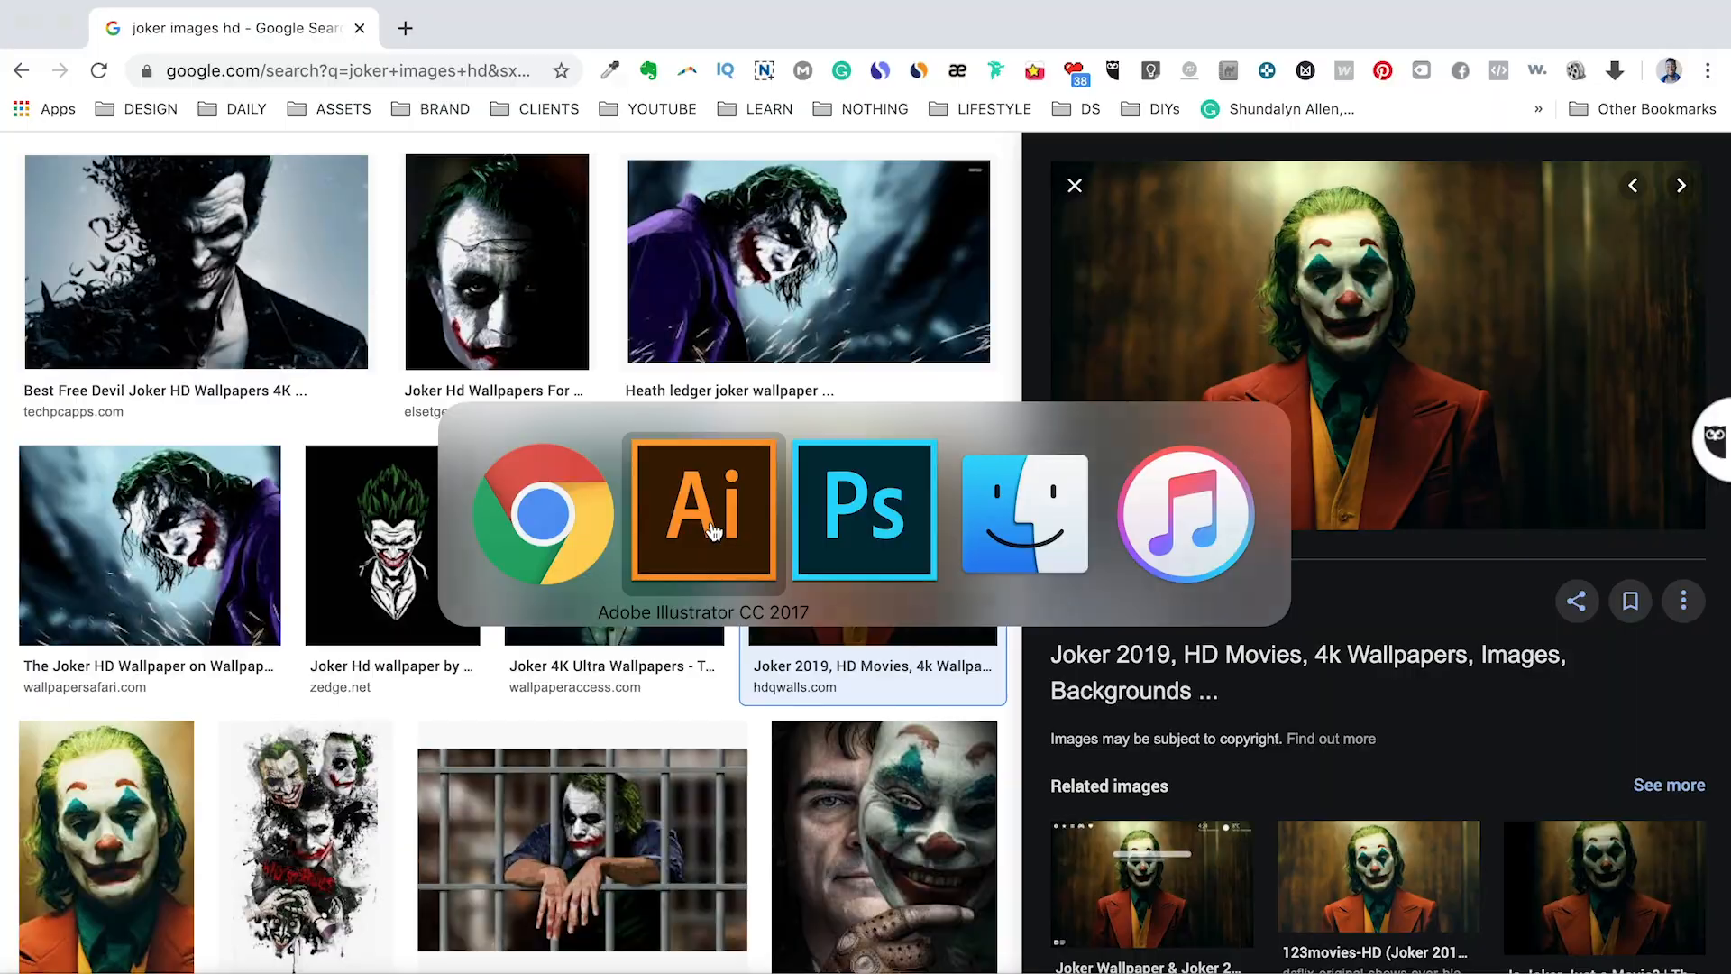
left_click(712, 530)
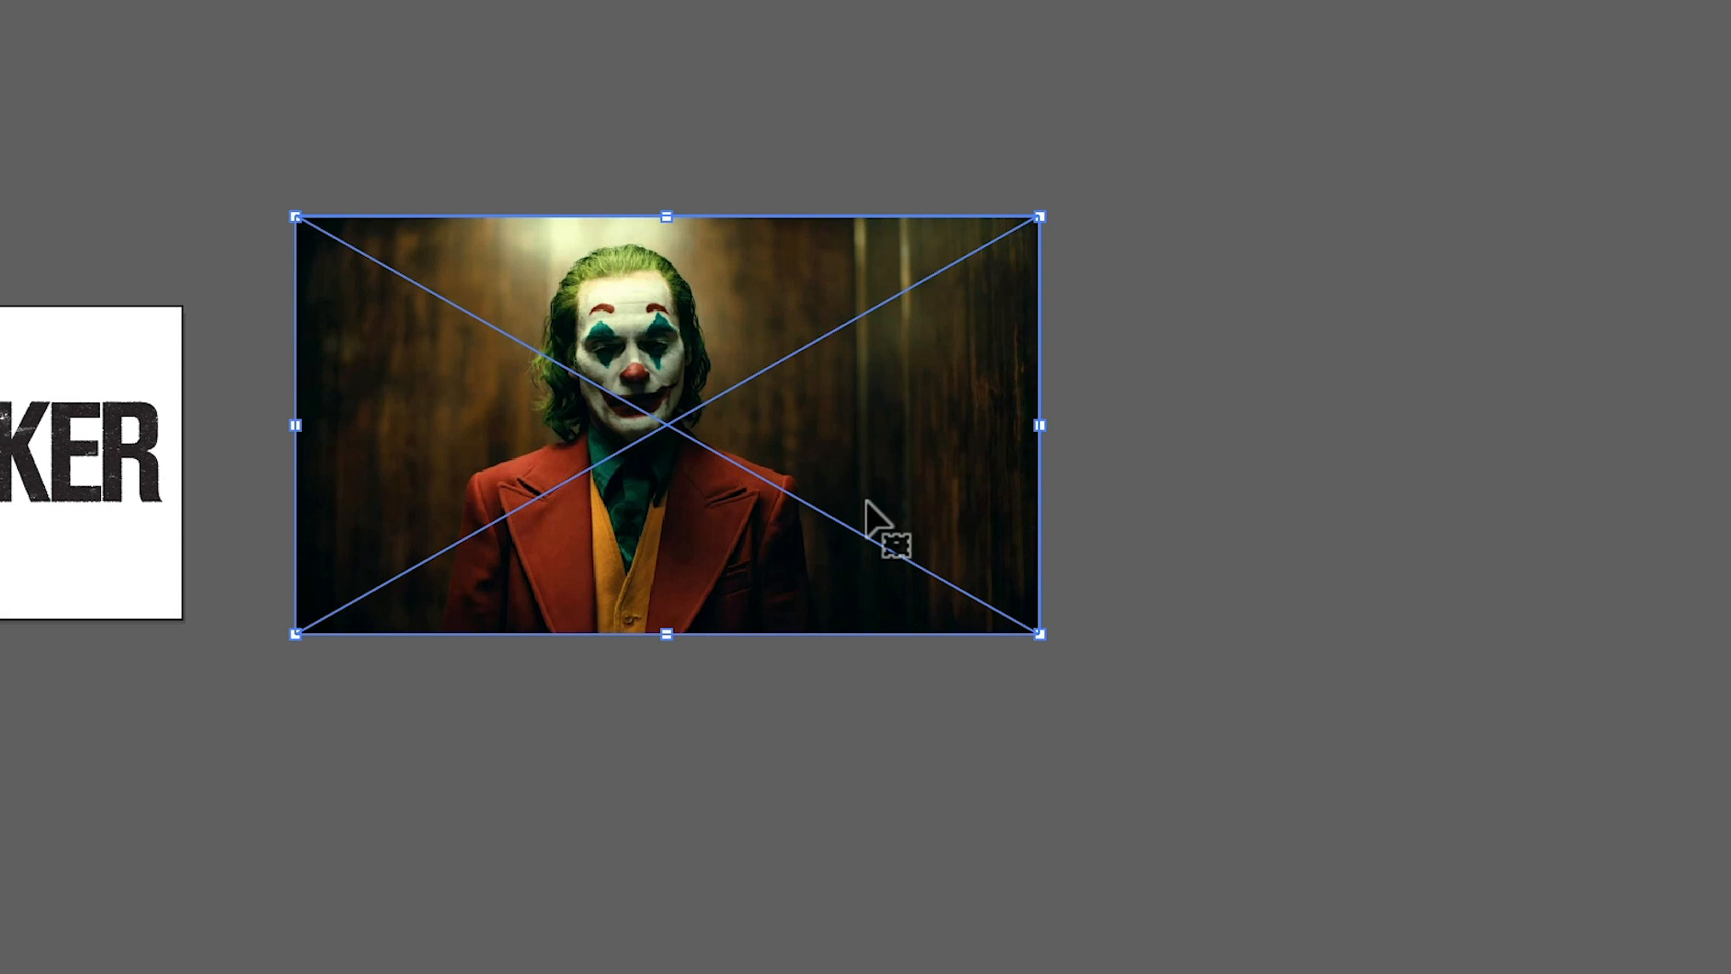
Duplicate the distressed JOKER lettering onto the Joker picture and enlarge the copy to span most of the picture's width.
scroll(339, 421, "up", 2)
left_click(84, 487)
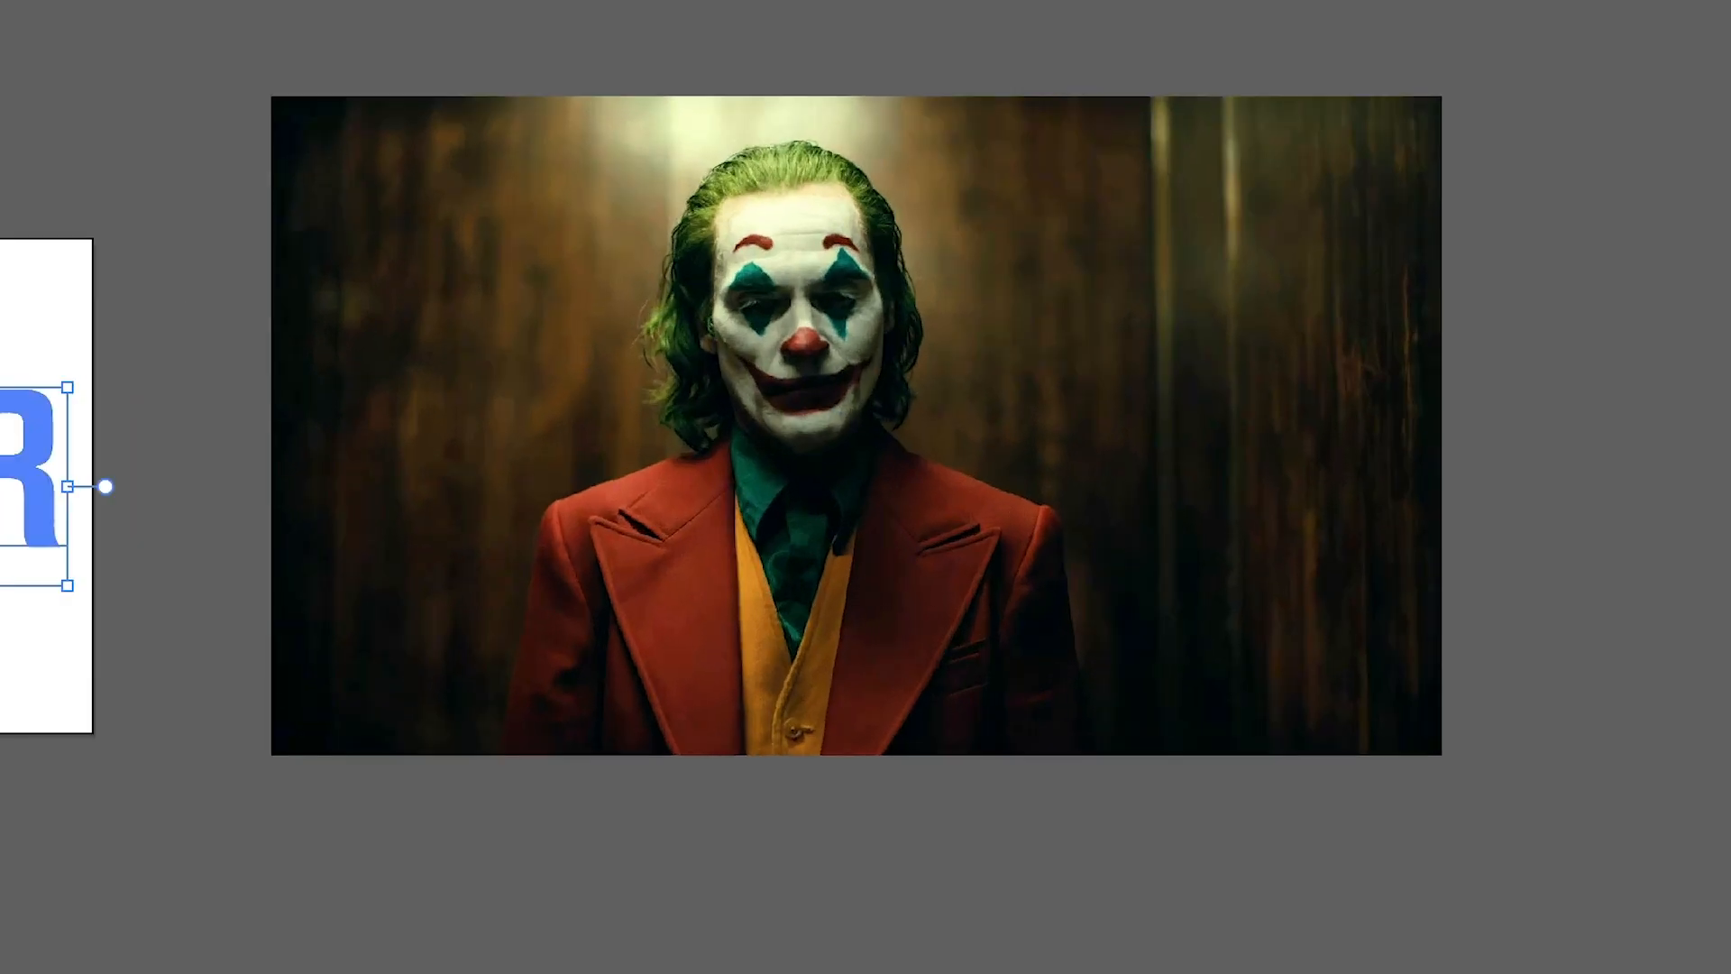
left_click_drag(76, 496, 868, 550)
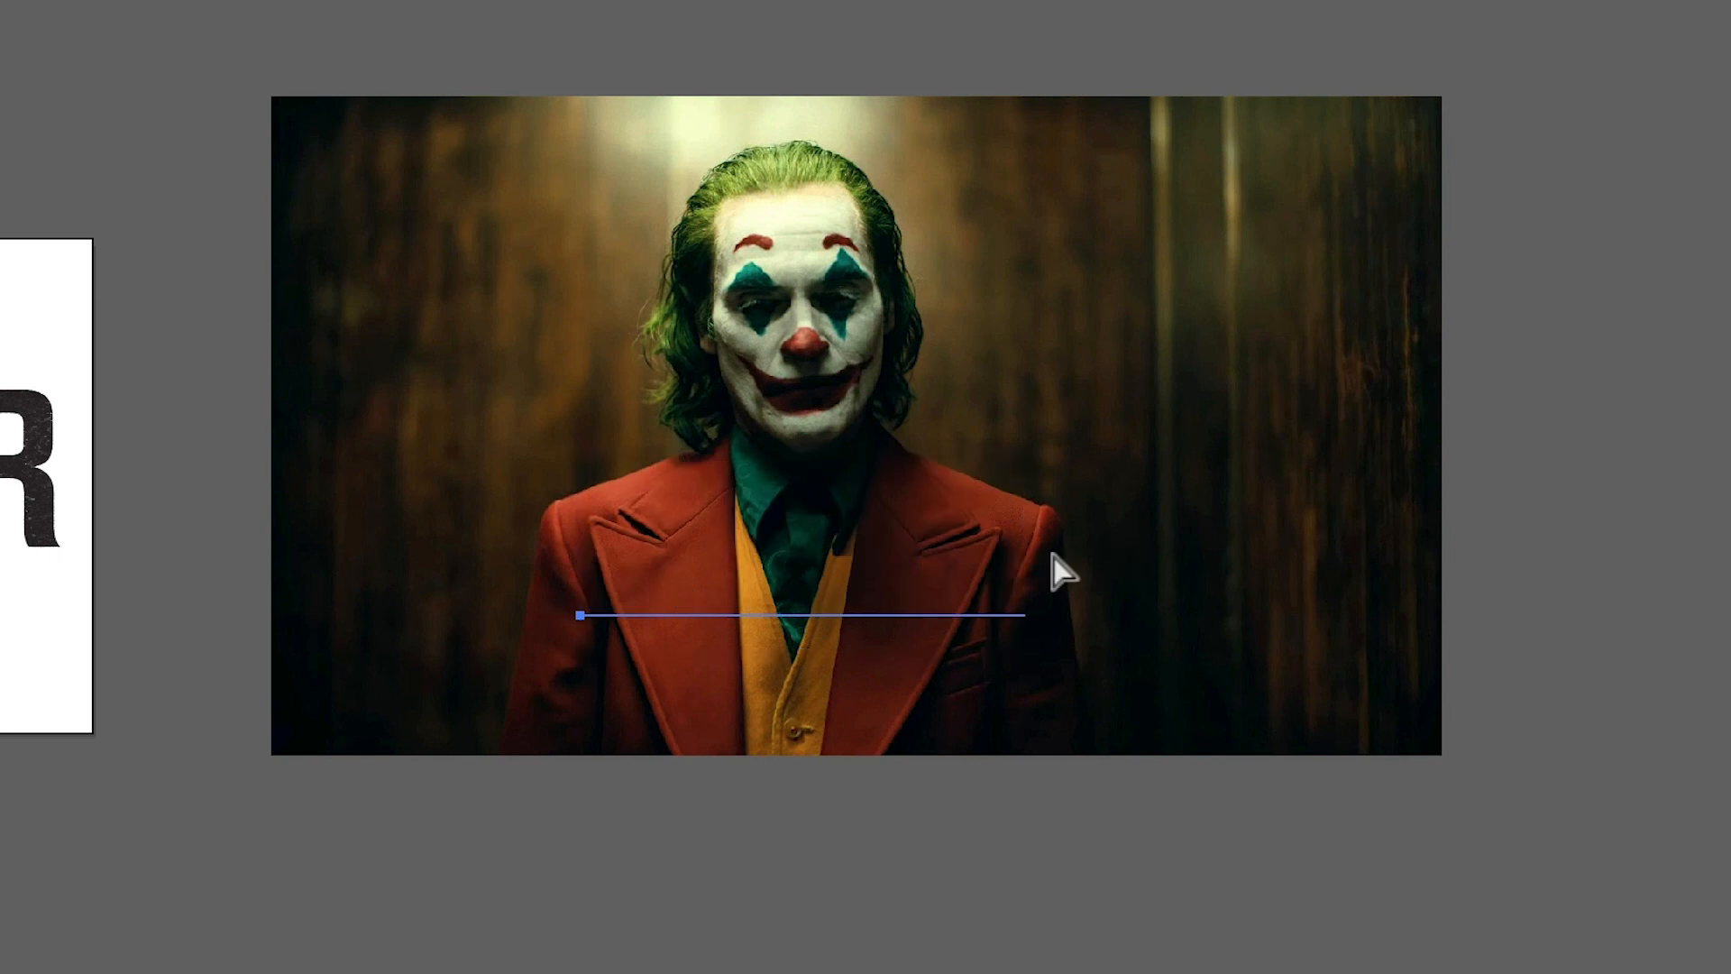
left_click_drag(1037, 560, 1331, 568)
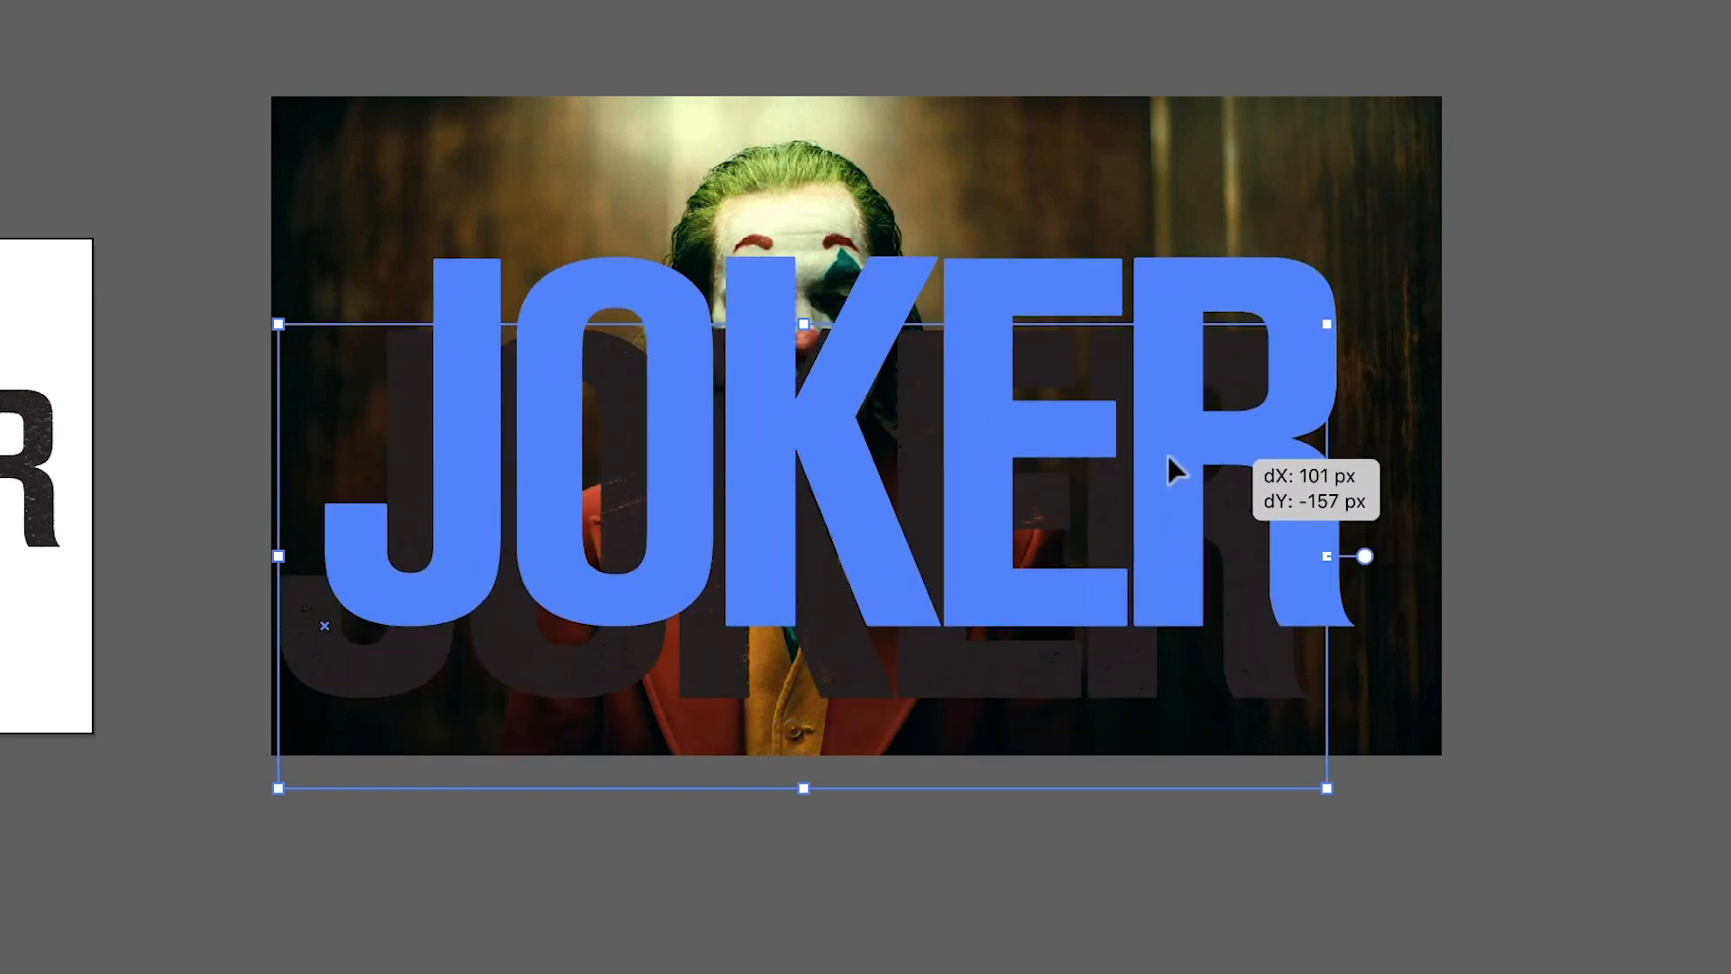